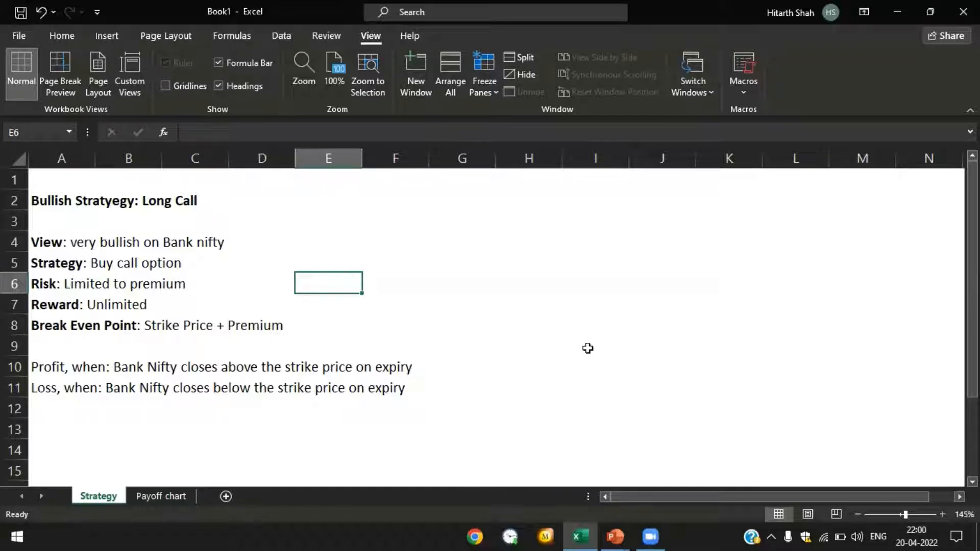
- Open the Payoff chart sheet and review the Bank Nifty spot price, lot size and strike price
click(159, 497)
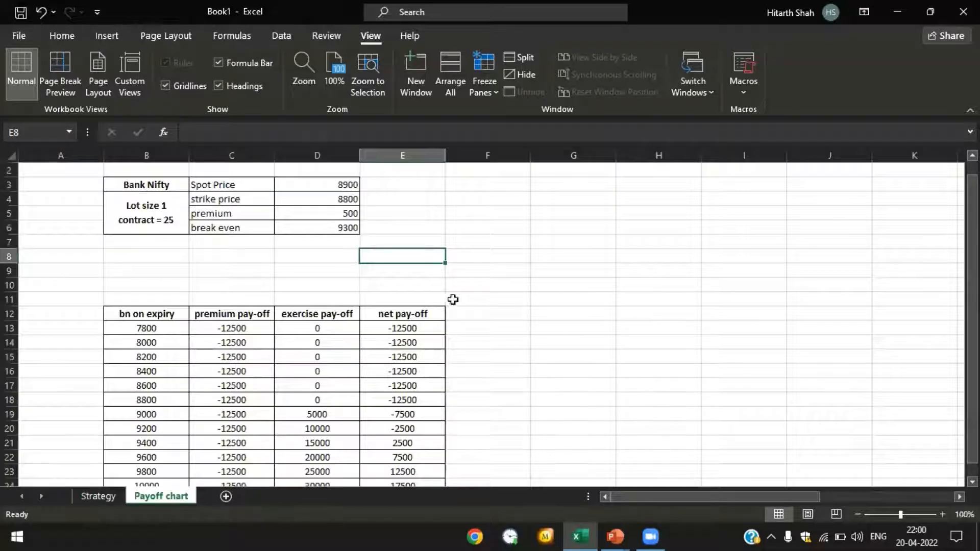
click(169, 185)
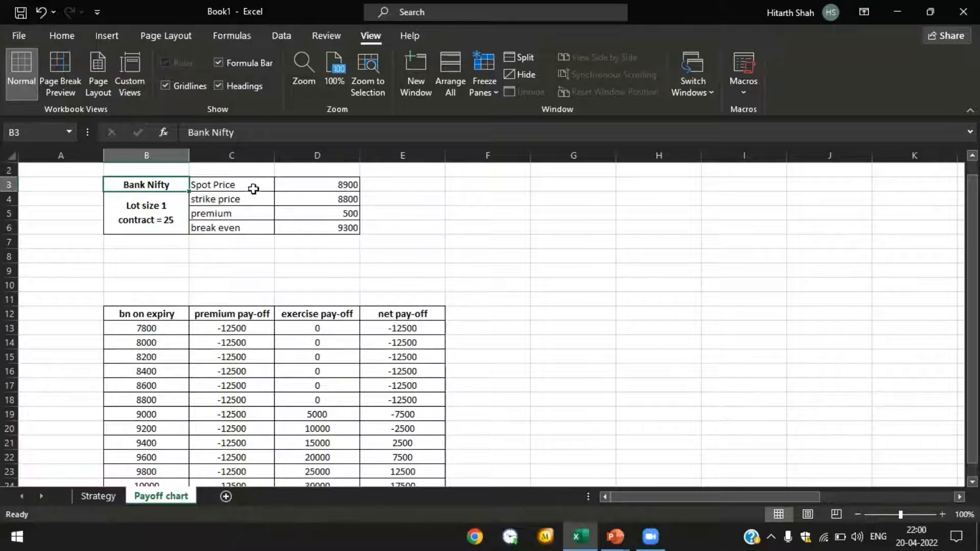
click(232, 186)
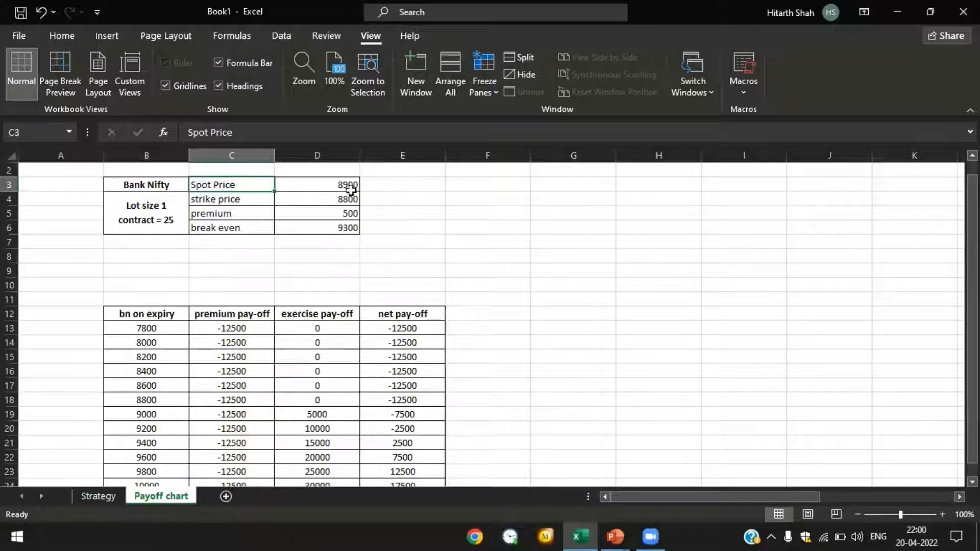
click(323, 189)
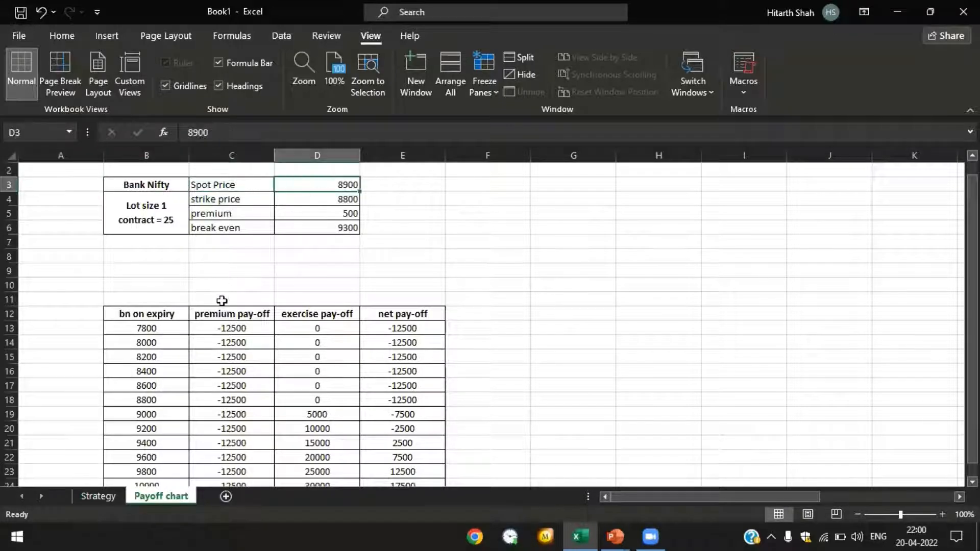
click(159, 218)
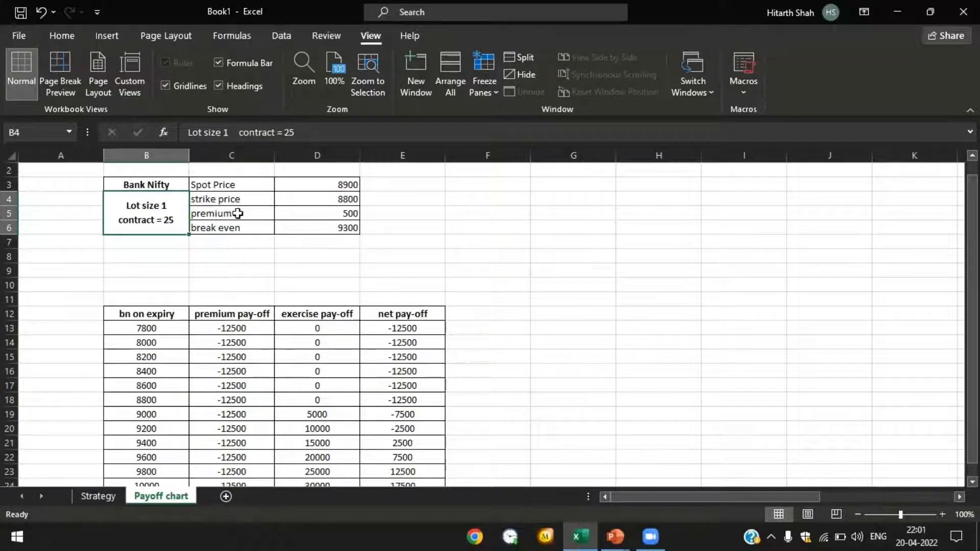
click(255, 205)
click(332, 199)
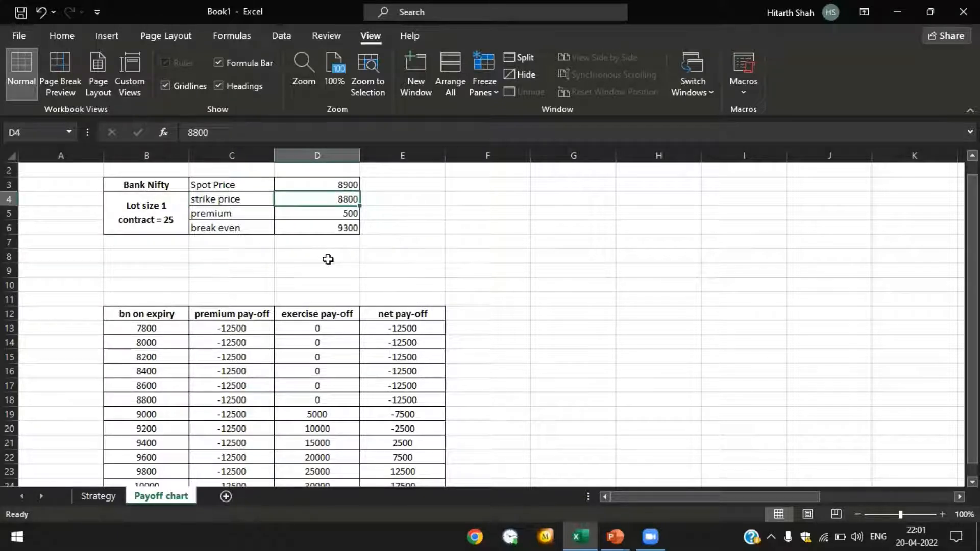
- Label the strike price as ITM in cell E4 and check the spot price, premium and break-even cells
click(404, 200)
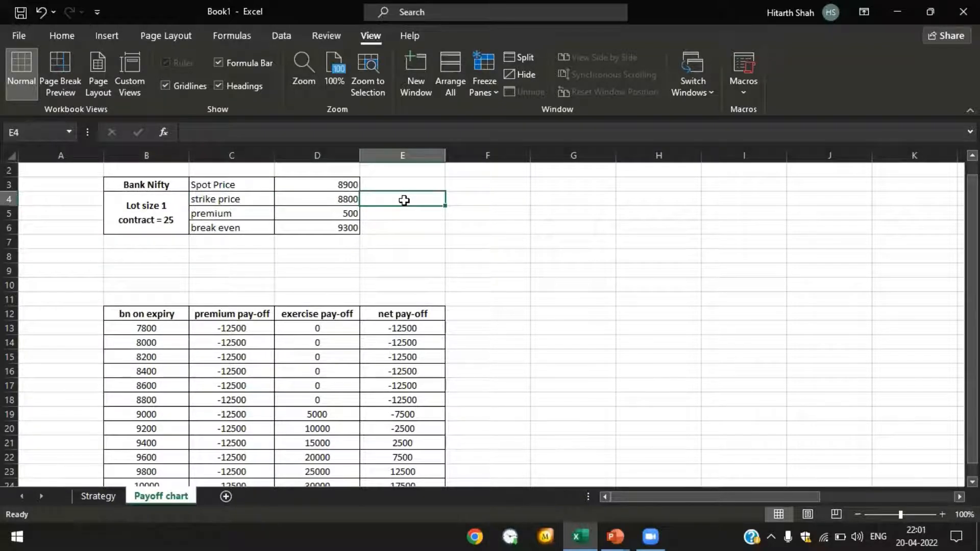
text(IT)
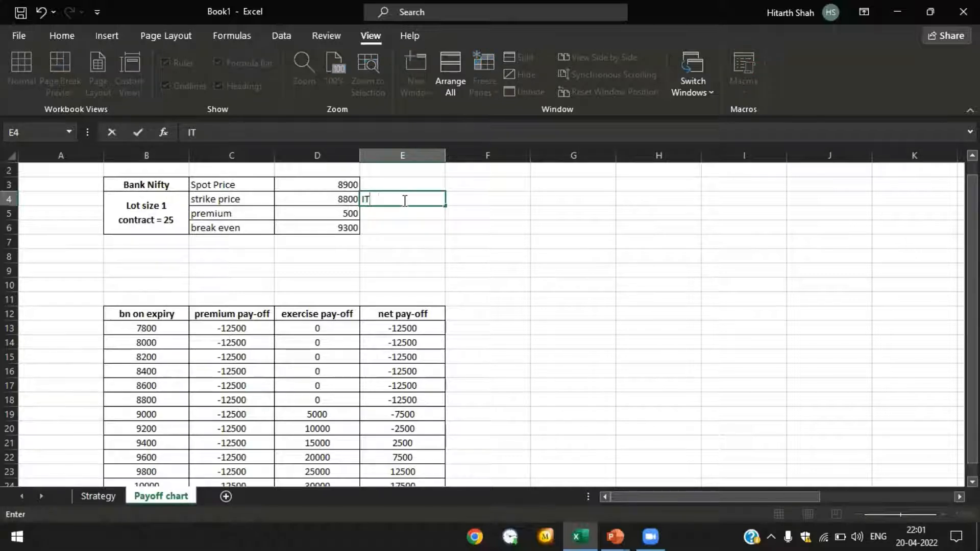
text(M)
key(Return)
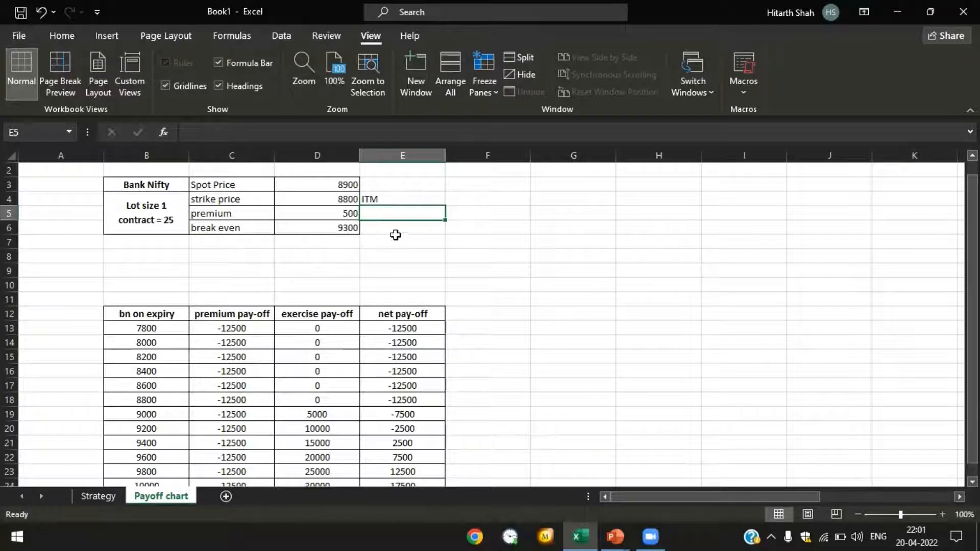
click(354, 182)
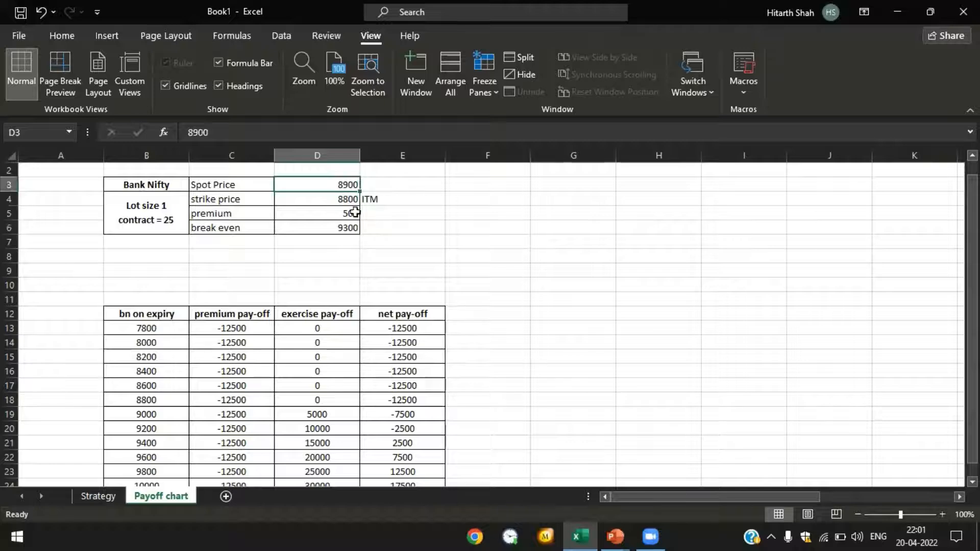
click(351, 199)
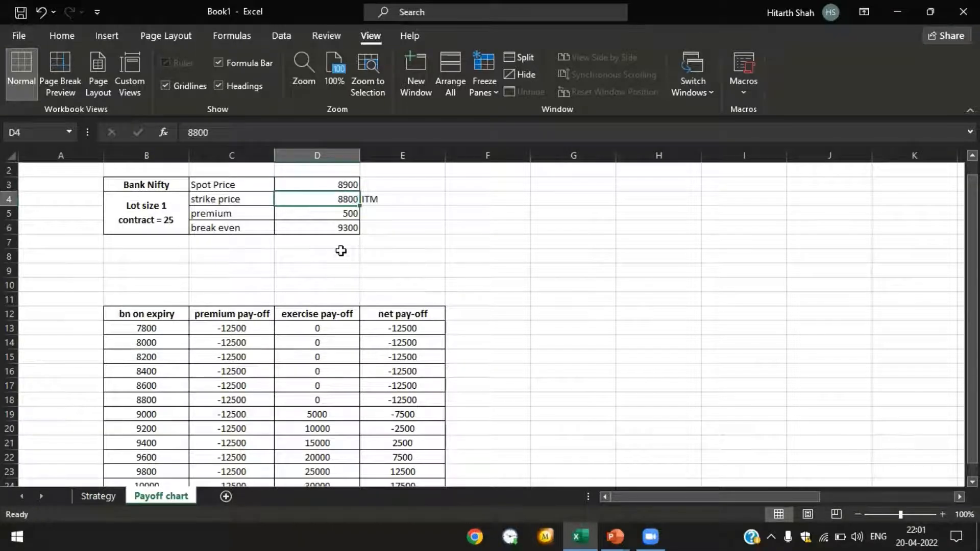
click(354, 213)
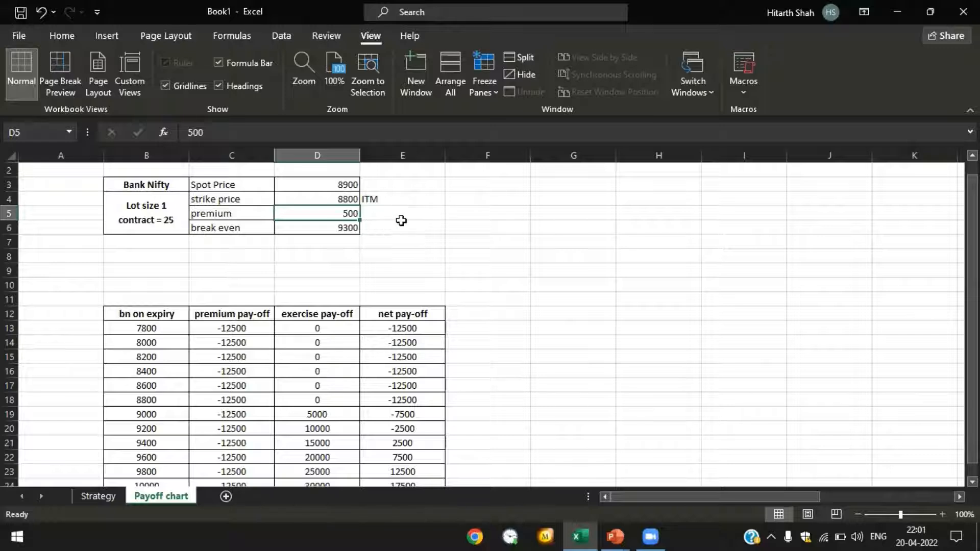
click(331, 232)
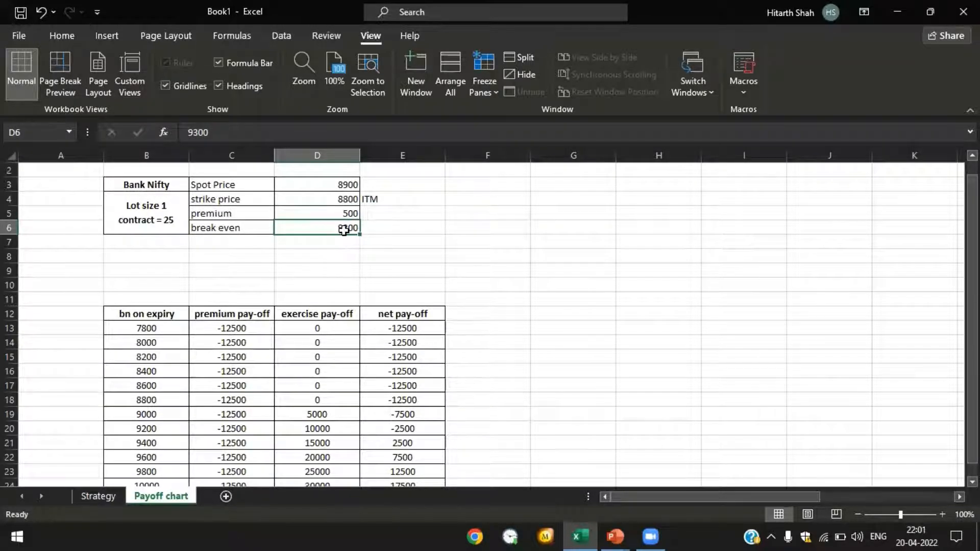
click(385, 230)
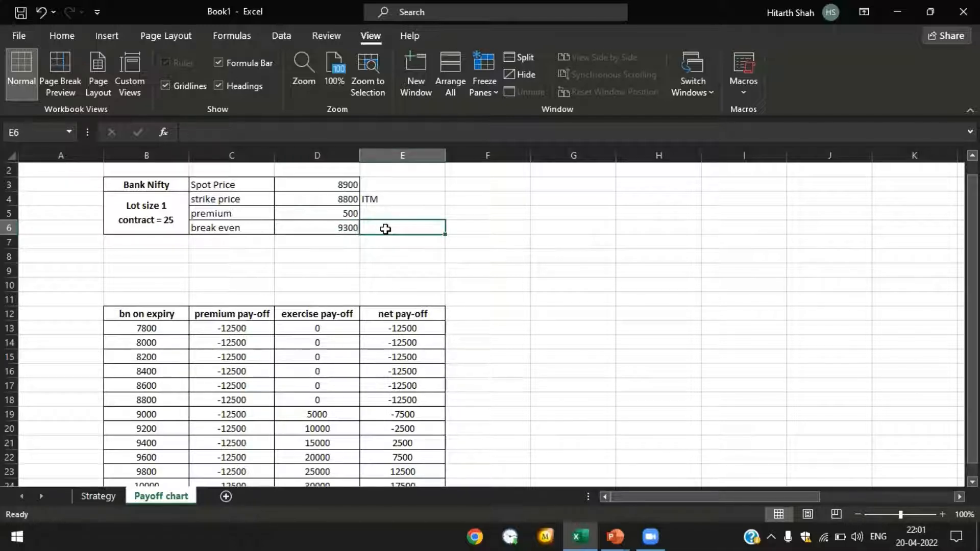
text(()
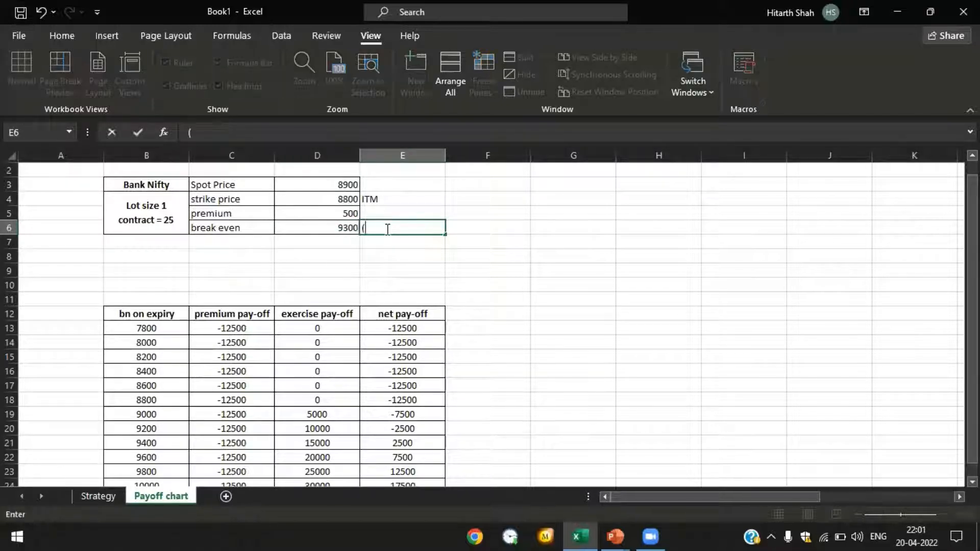
key(Up)
key(Up)
key(Up)
key(Left)
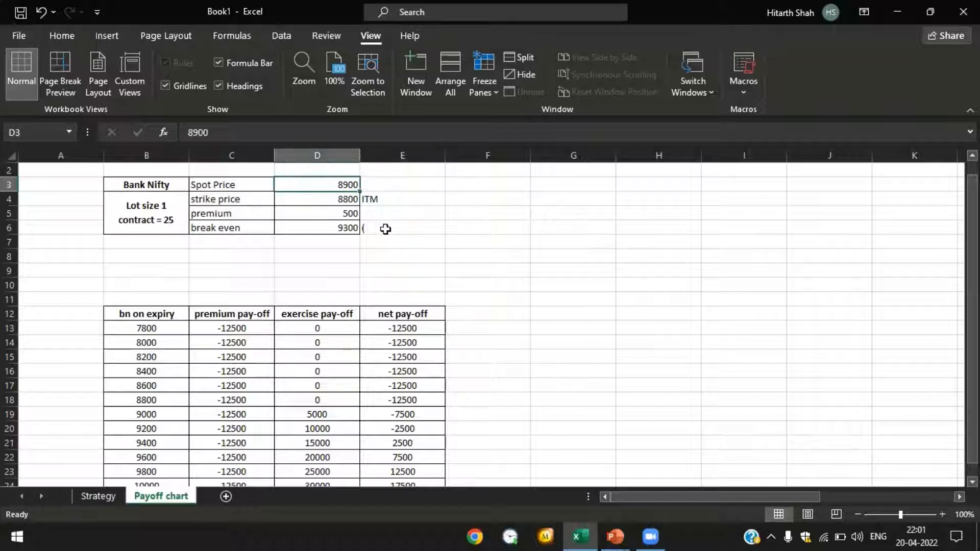
key(Down)
- Enter the note (8800+500) beside the break-even value in cell E6
click(386, 229)
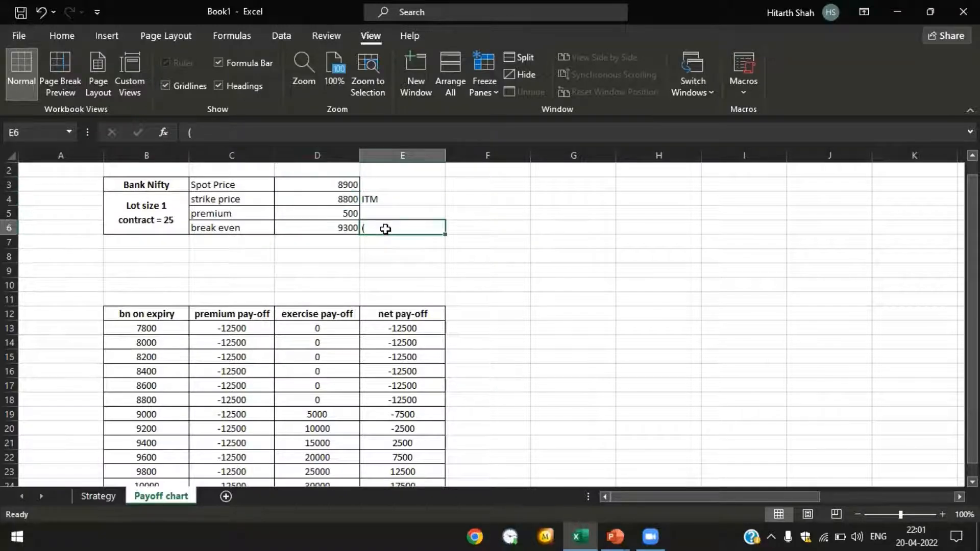
text(()
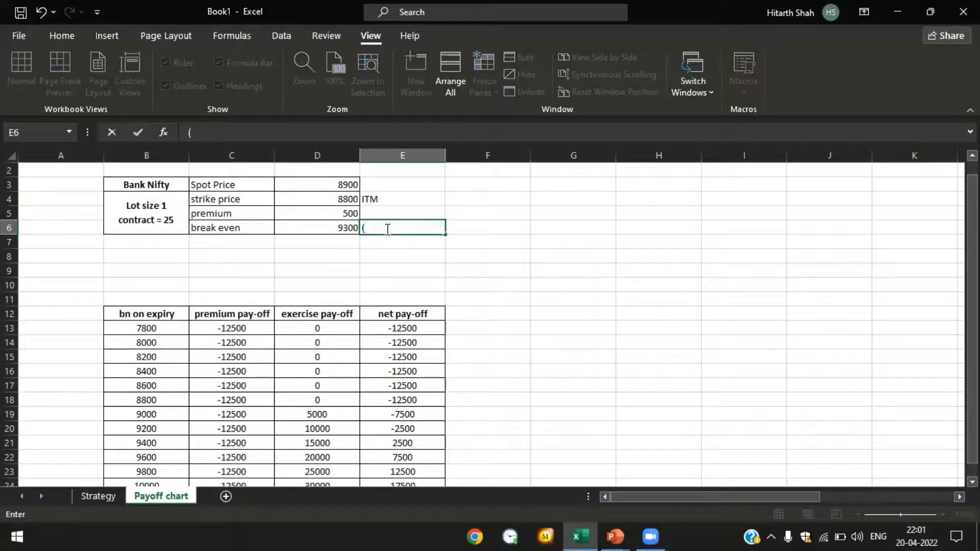
text(8800+500))
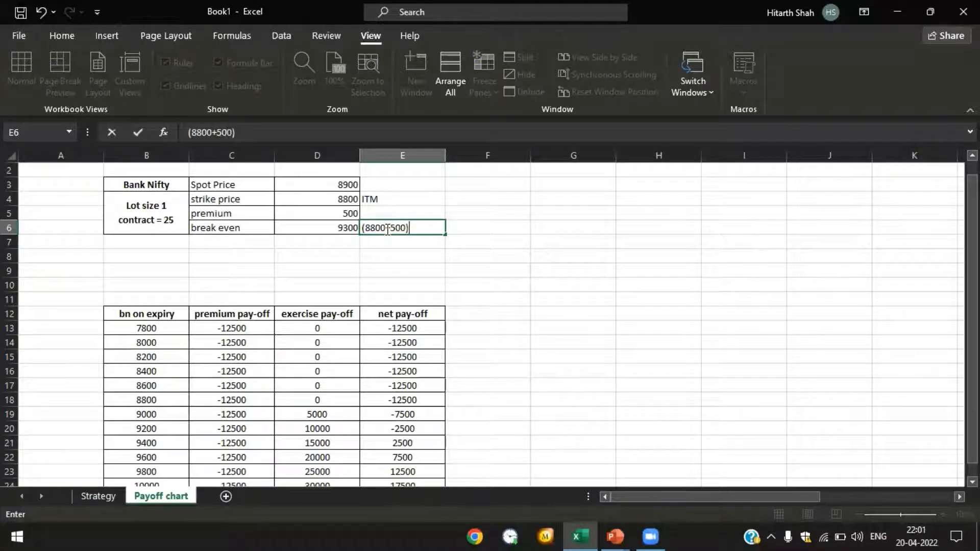
click(412, 266)
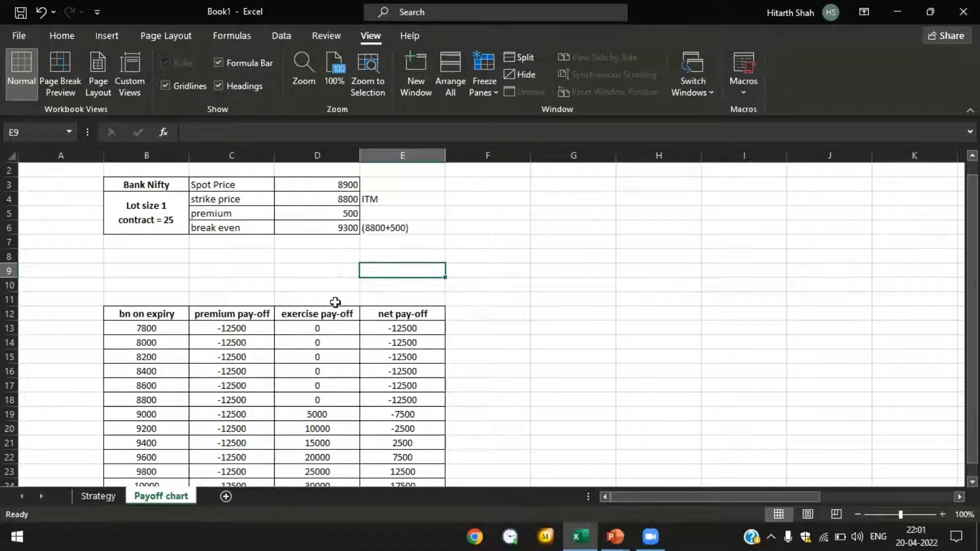
- Examine the pay-off table, comparing the premium and net pay-offs for a Bank Nifty expiry at the strike price
scroll(280, 312, down, 1)
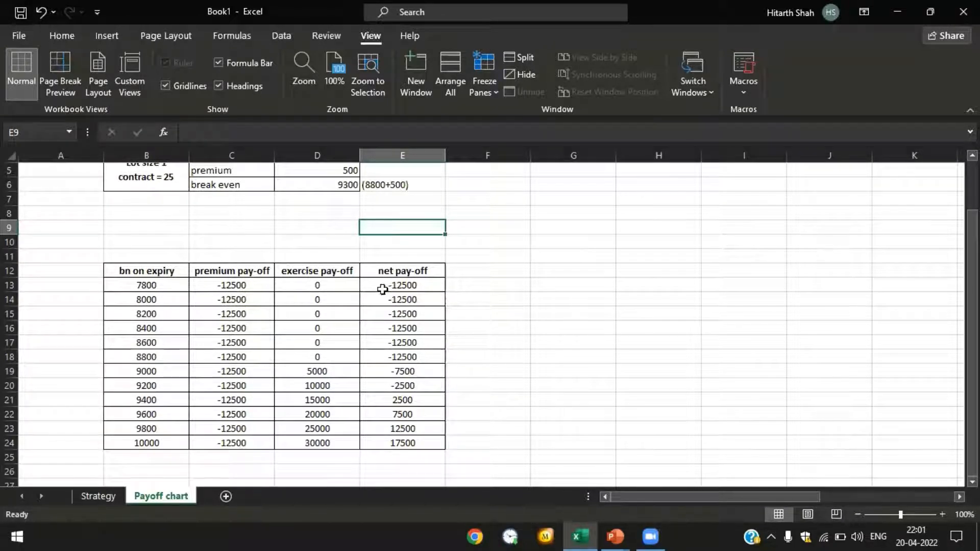
scroll(376, 429, up, 1)
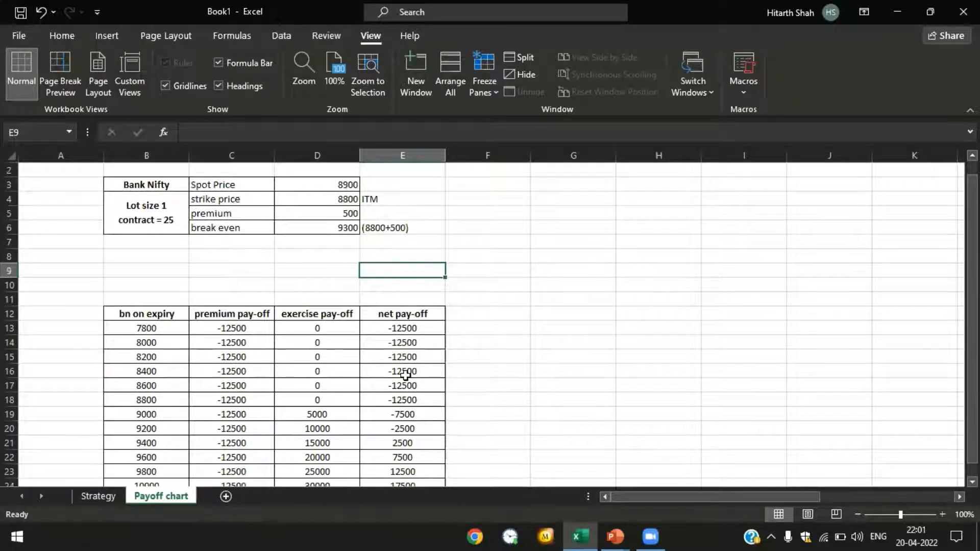
scroll(405, 374, down, 1)
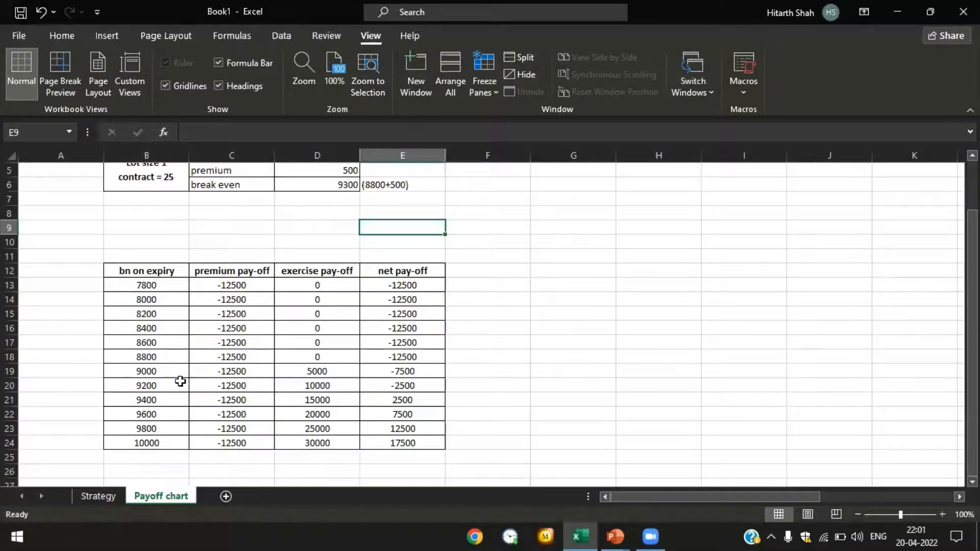
click(170, 361)
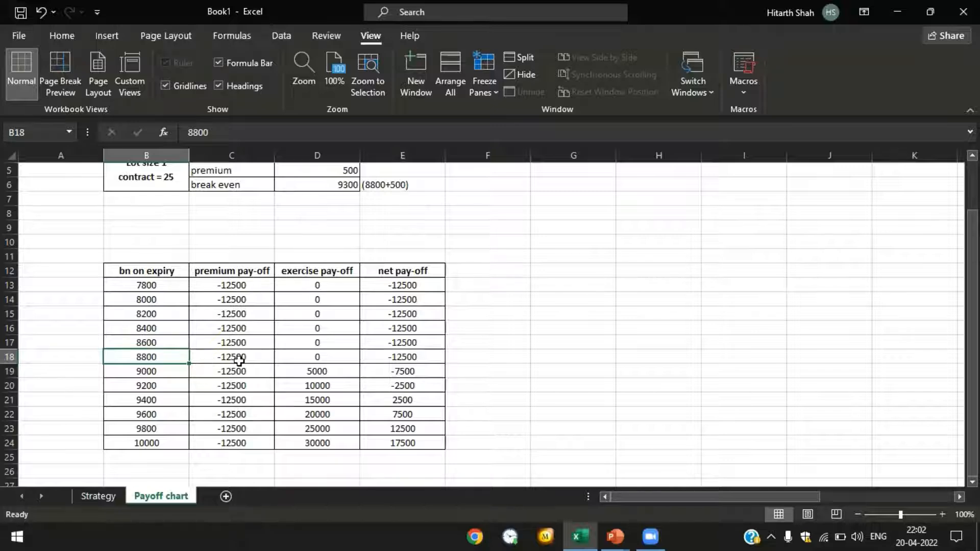
scroll(317, 306, up, 2)
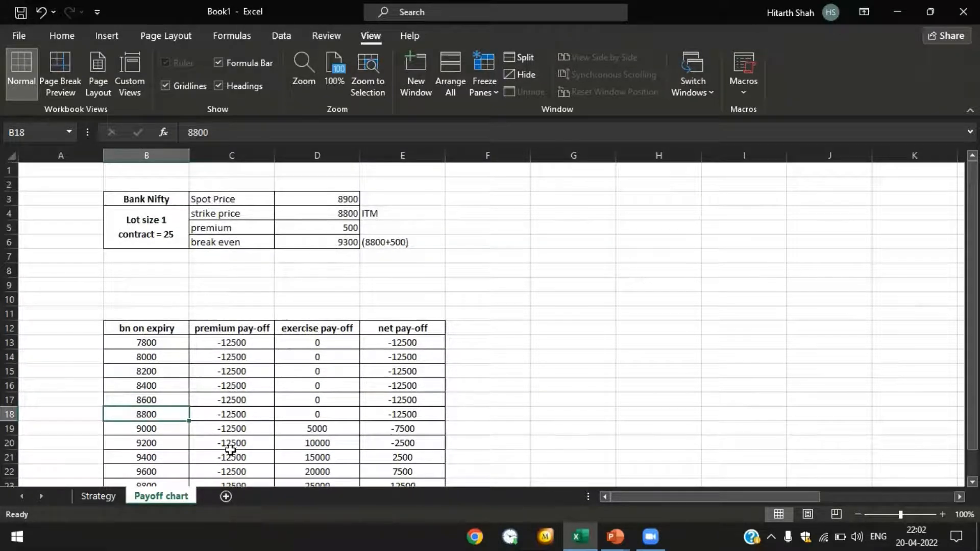
scroll(245, 440, down, 1)
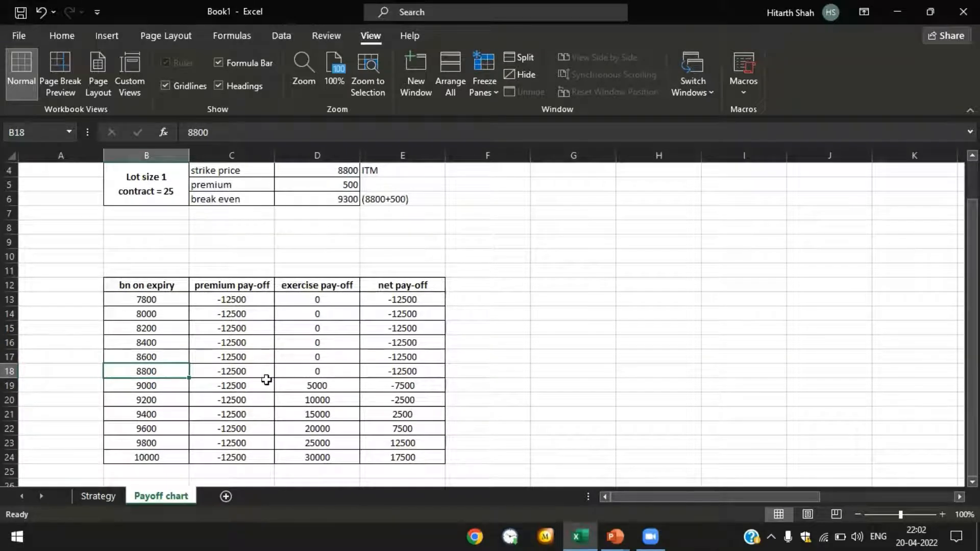
click(258, 375)
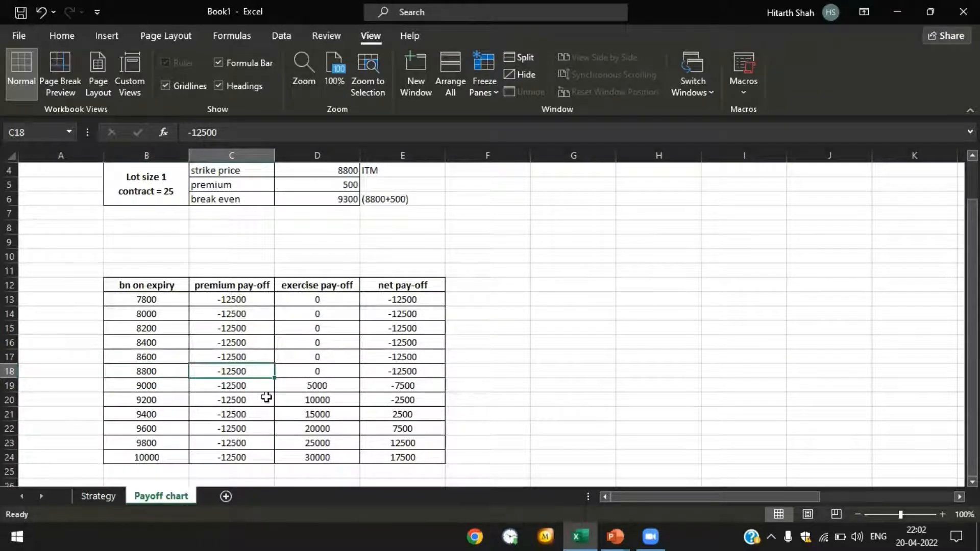
drag(240, 313, 236, 456)
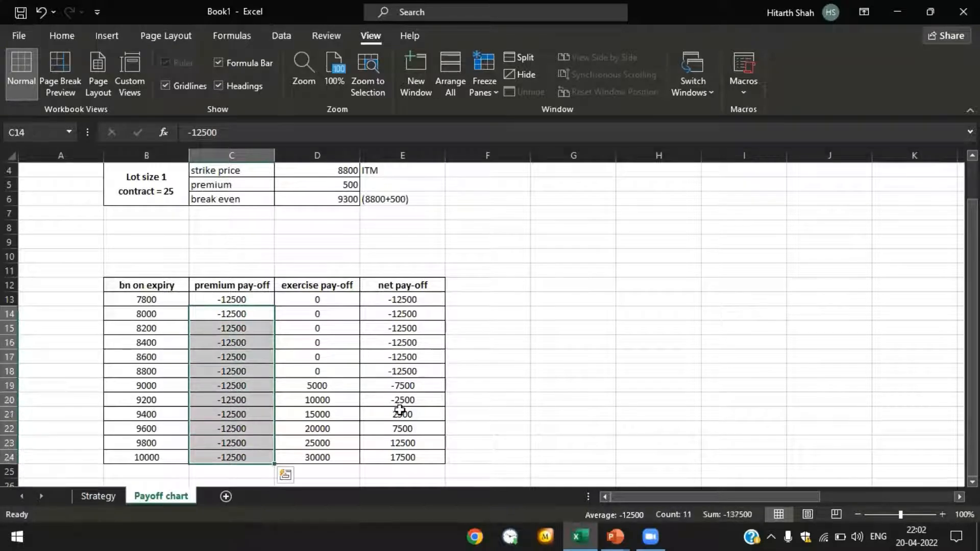
click(397, 370)
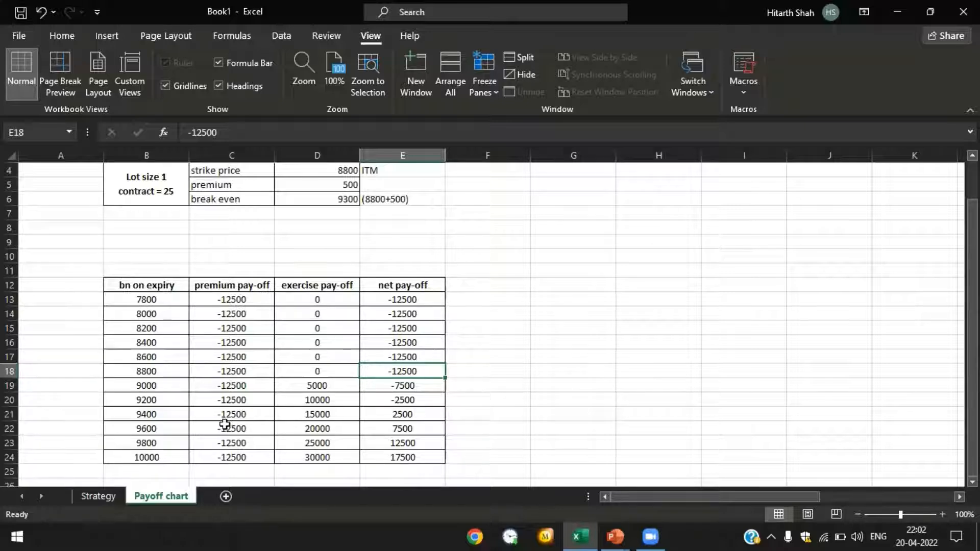
- Insert a row above the 9400 expiry row in the pay-off table and enter 9300 as its bn on expiry value
click(10, 414)
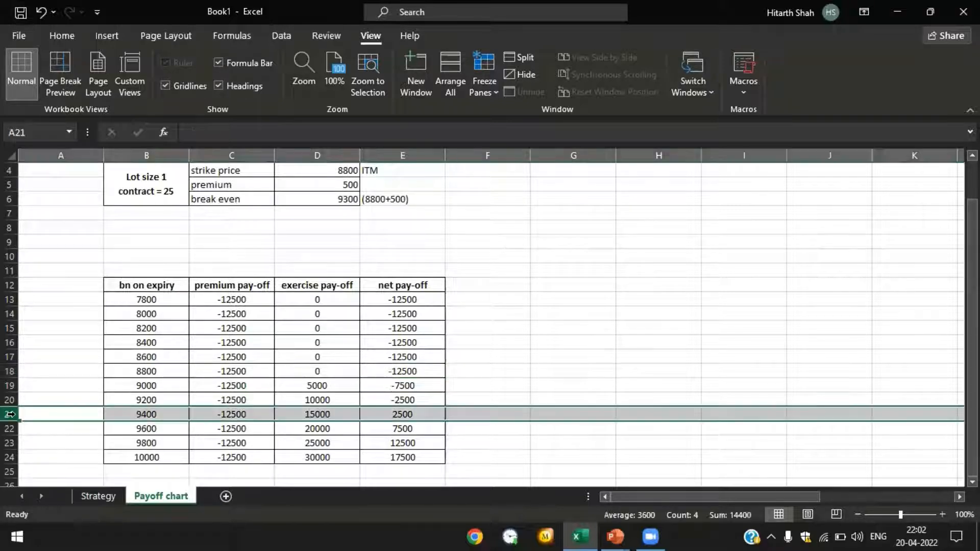
right_click(10, 414)
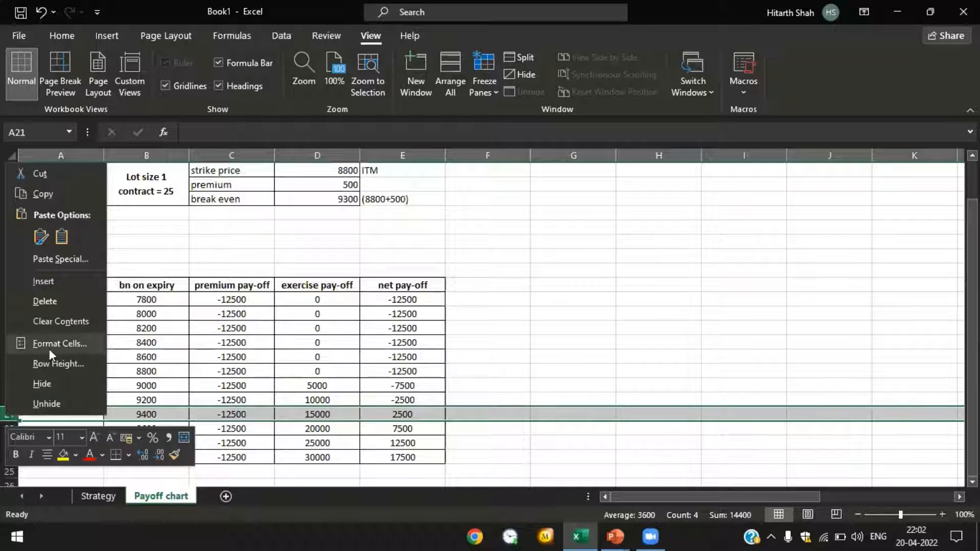
click(76, 282)
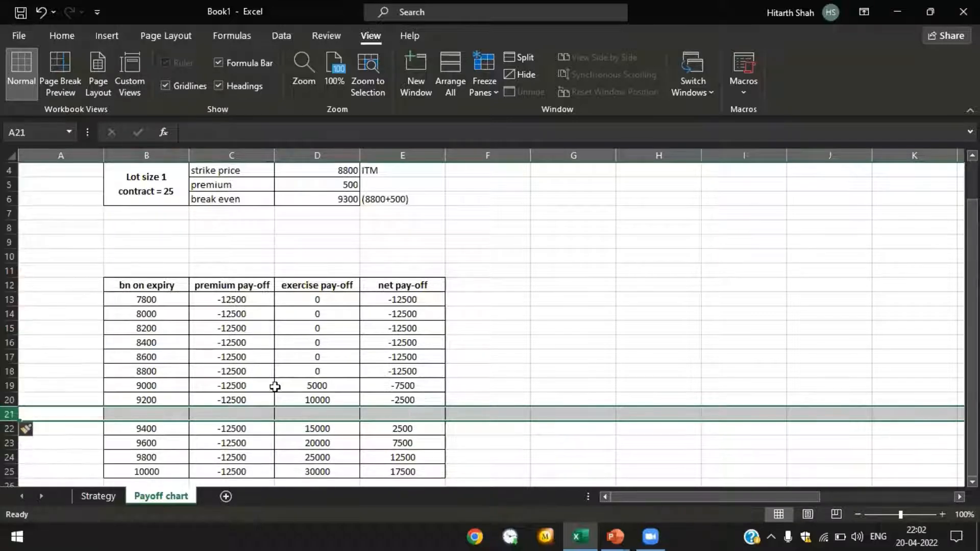
click(188, 414)
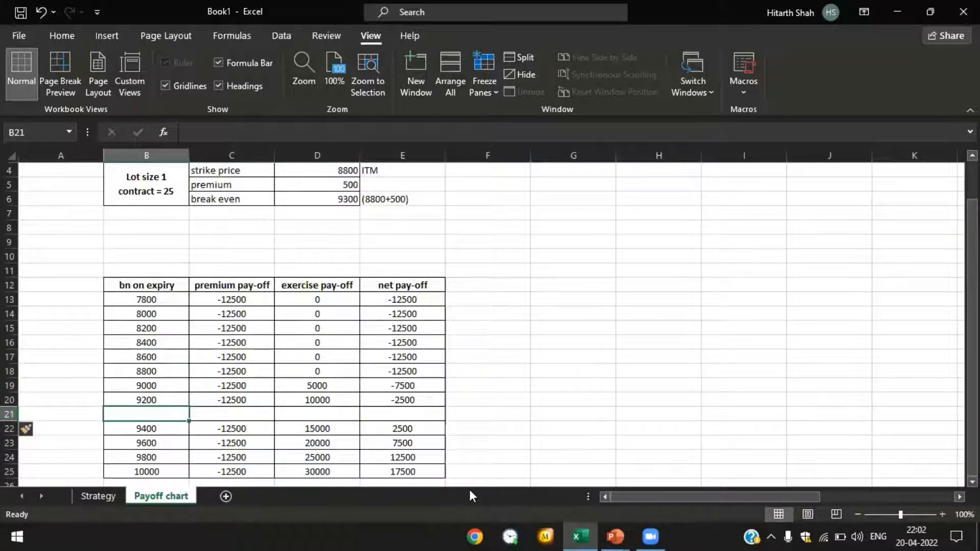
text(9300)
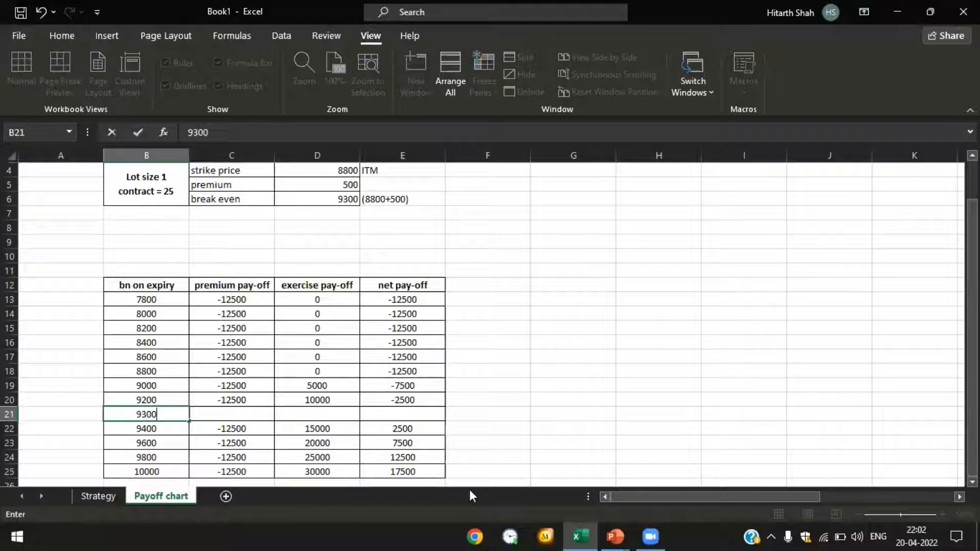
key(Return)
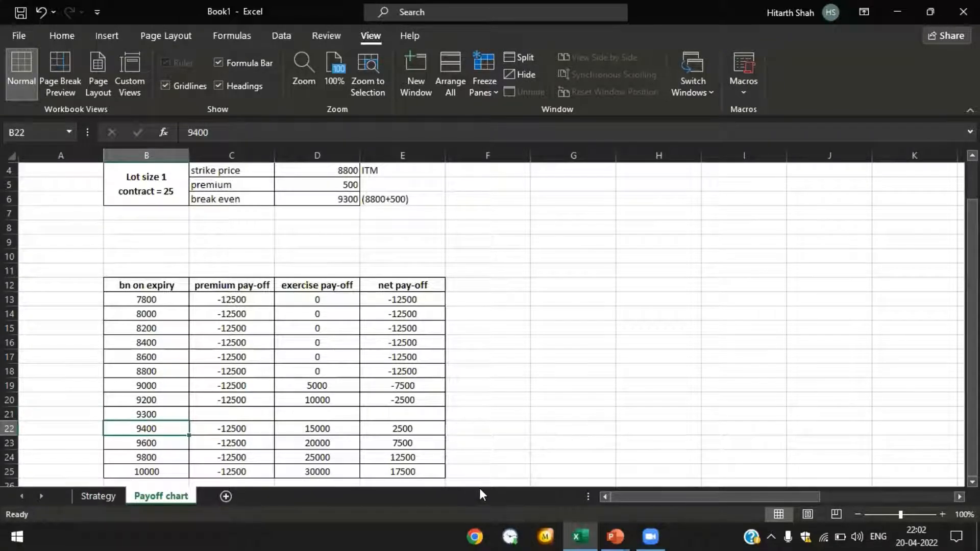
- Complete the 9300 expiry row by filling down the premium pay-off, then entering 12500 as exercise pay-off and 0 as net pay-off
drag(252, 400, 256, 412)
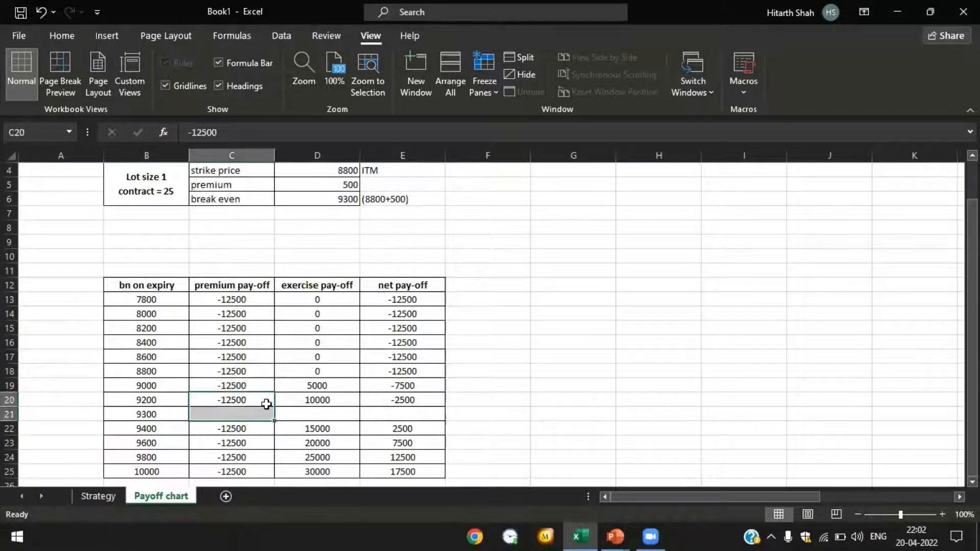
key(ctrl+d)
click(335, 425)
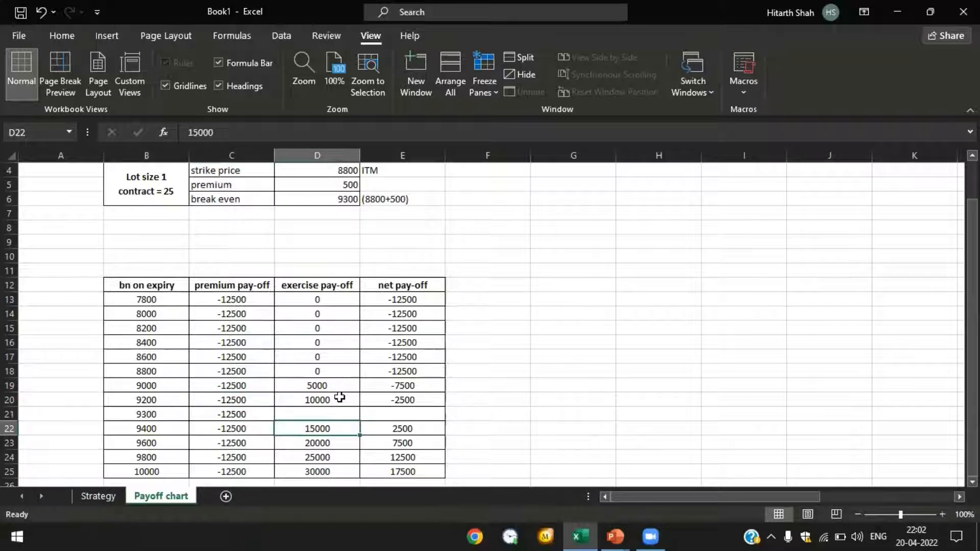
click(333, 412)
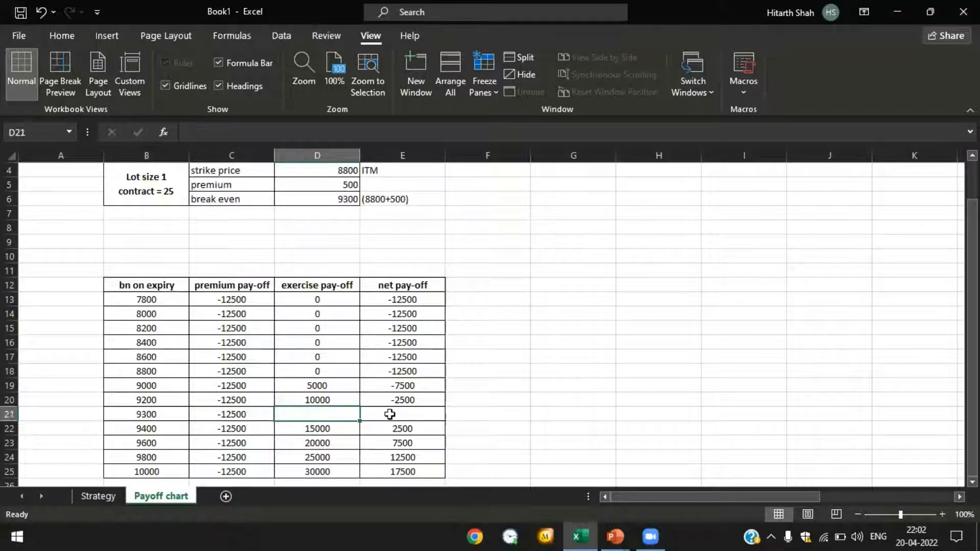
text(125)
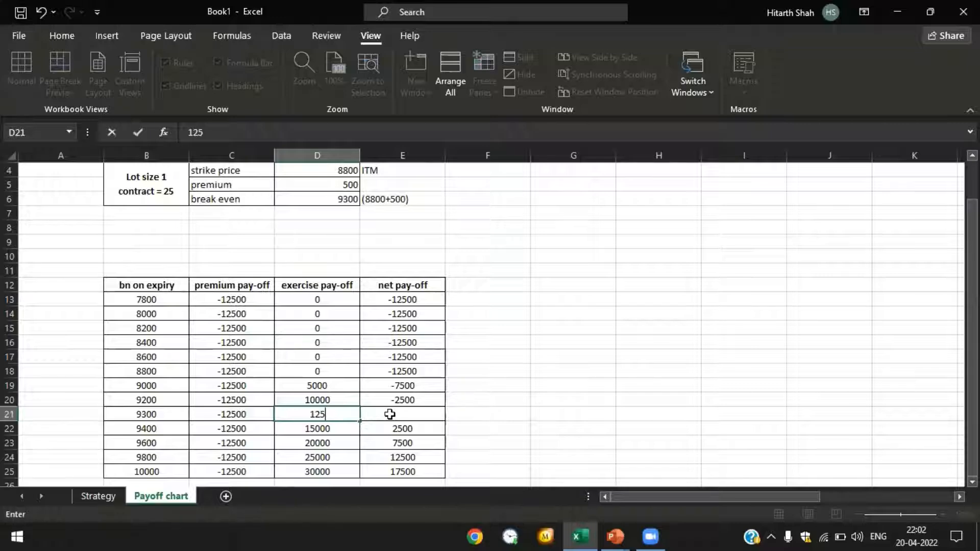
text(00)
key(Return)
click(390, 414)
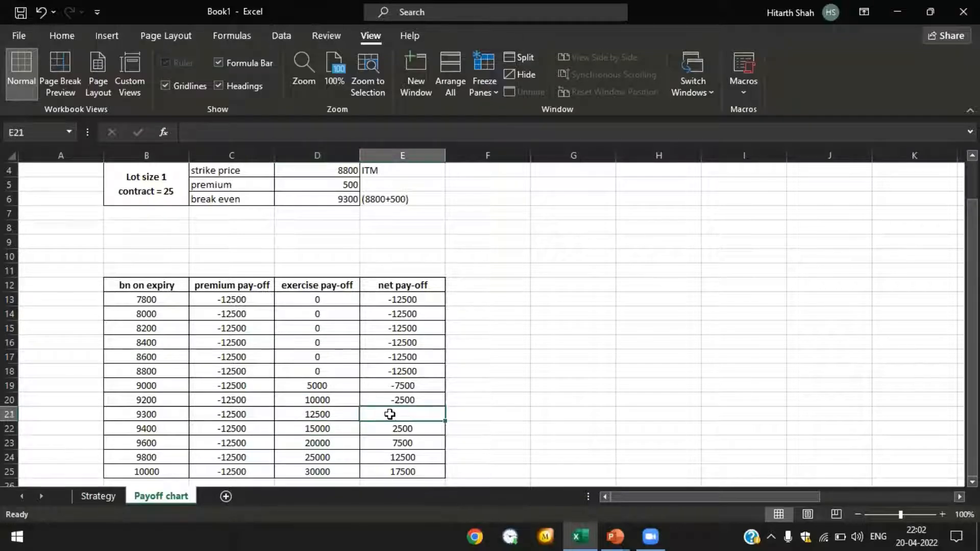
text(0)
key(Return)
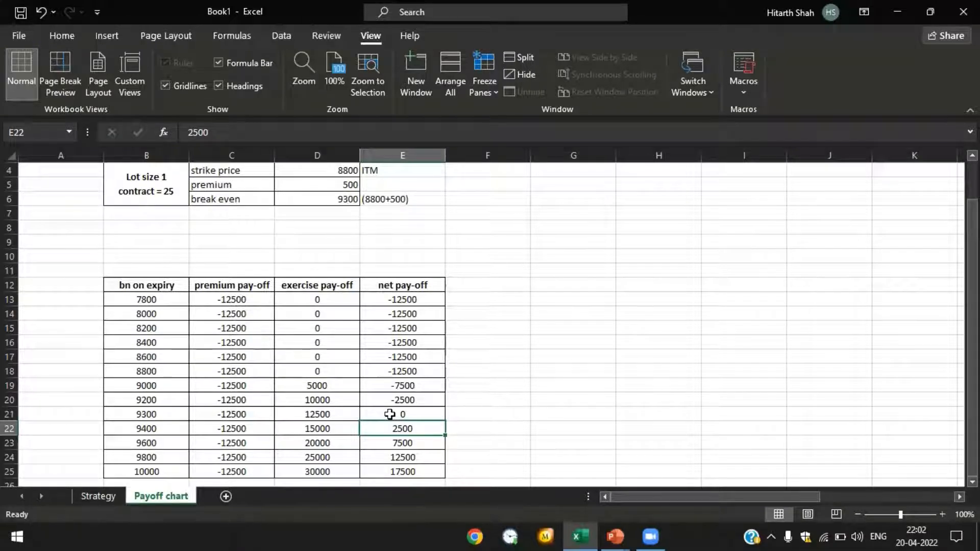
- Review the bn on expiry and premium pay-off columns against the risk line on the Strategy sheet
drag(146, 302, 153, 470)
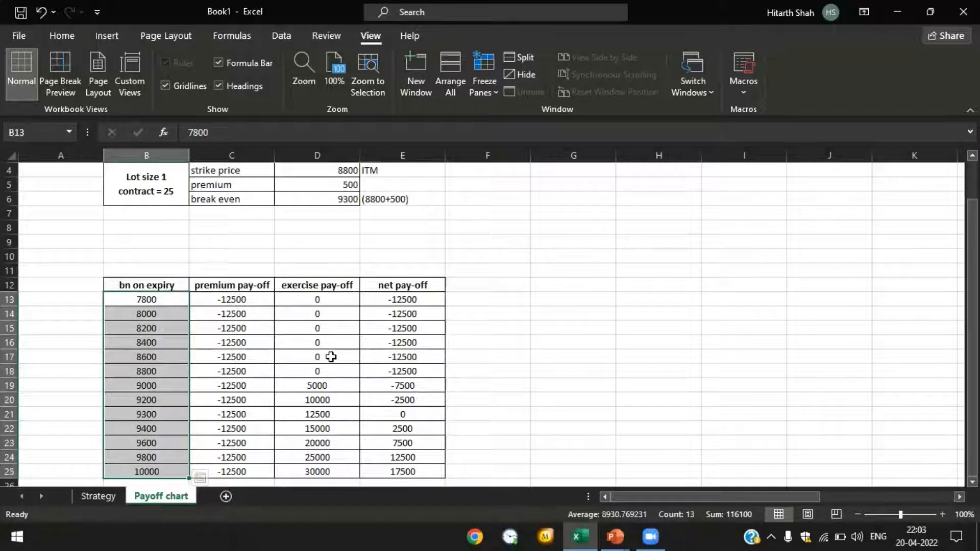
scroll(320, 357, up, 1)
scroll(320, 355, up, 1)
scroll(169, 254, down, 2)
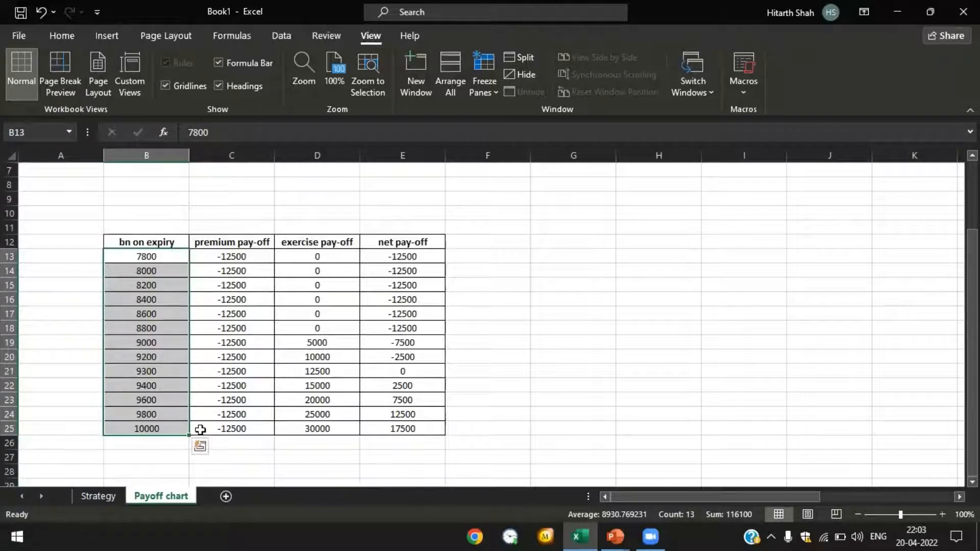
drag(259, 256, 243, 415)
scroll(246, 415, up, 1)
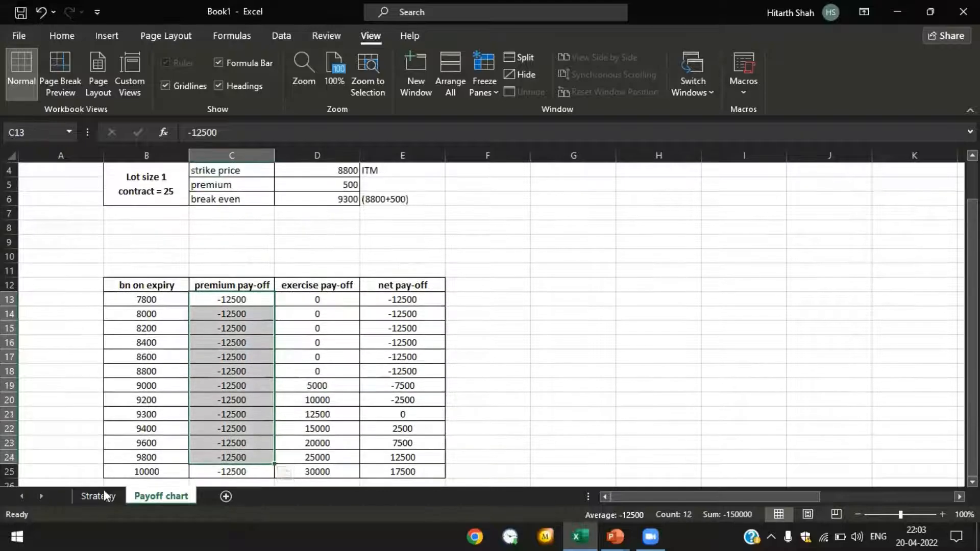
click(98, 496)
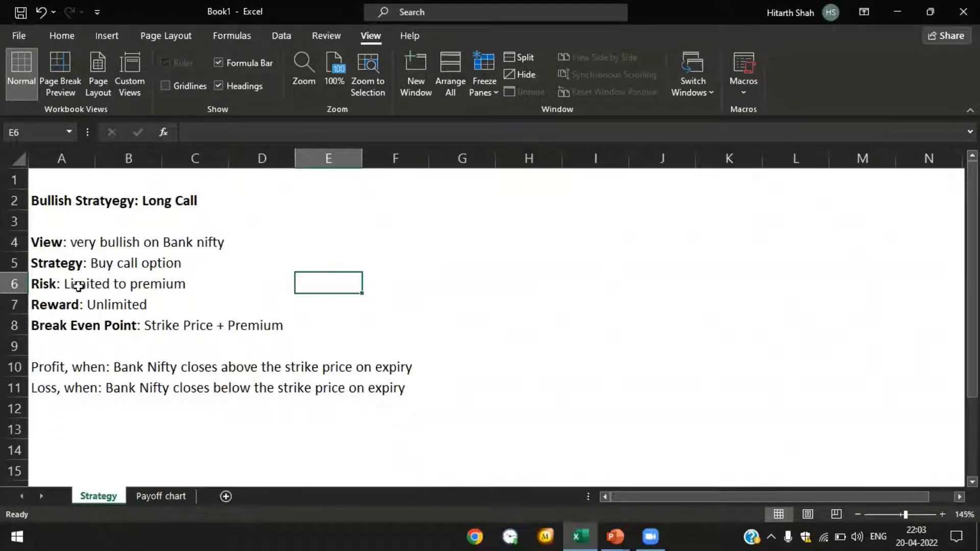
drag(77, 286, 146, 292)
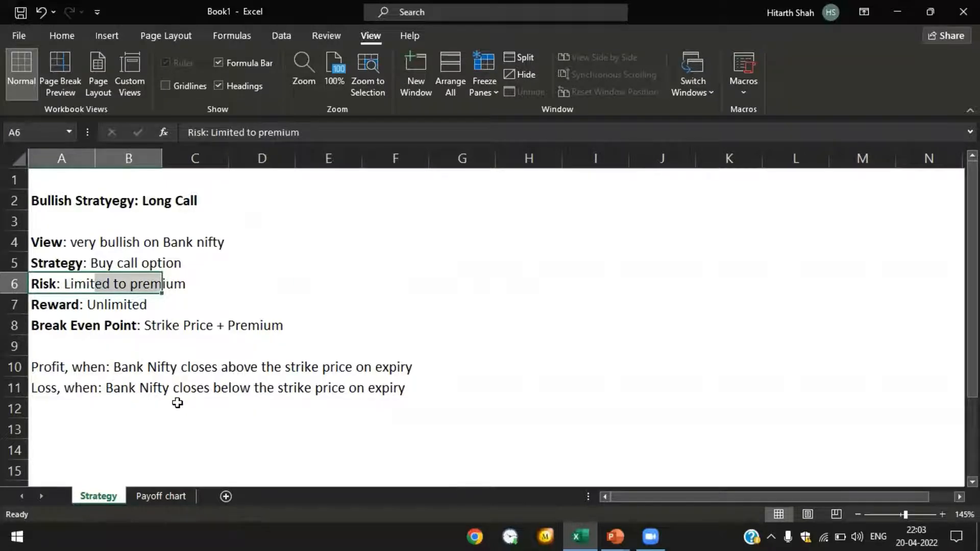
click(161, 496)
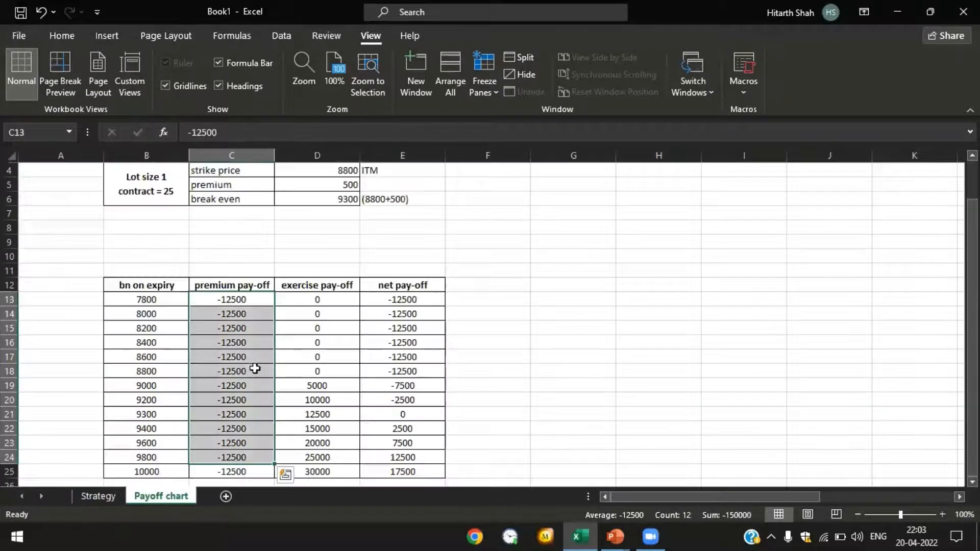
scroll(256, 366, down, 1)
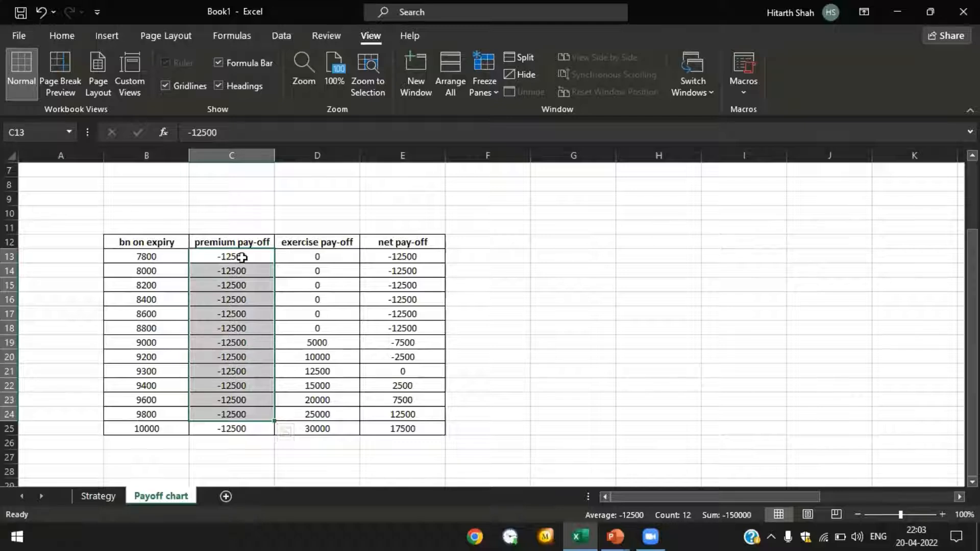
click(247, 257)
drag(256, 262, 246, 428)
click(294, 413)
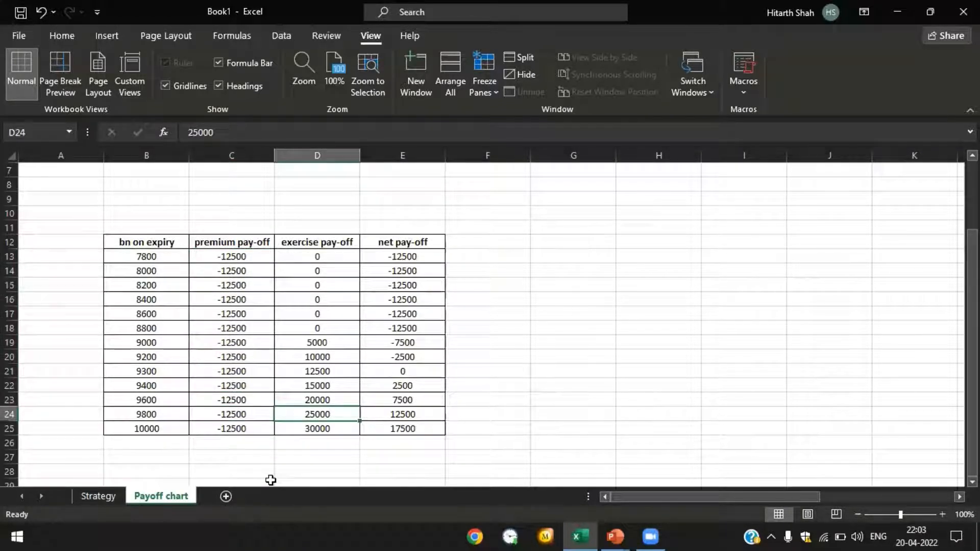
- Compare the pay-offs for expiries from 7800 to 8800 with the strike price and the profit and loss conditions on the Strategy sheet
click(325, 256)
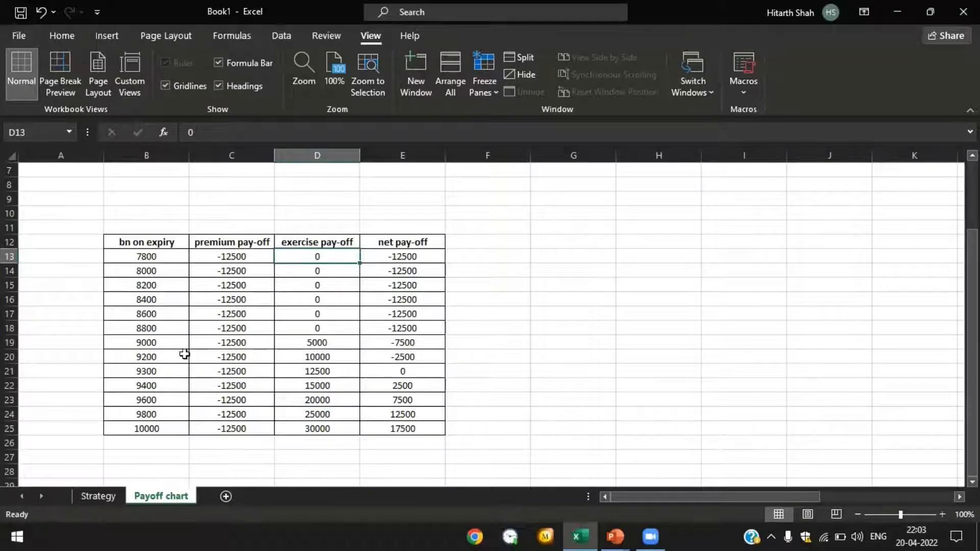
click(187, 333)
scroll(271, 350, up, 2)
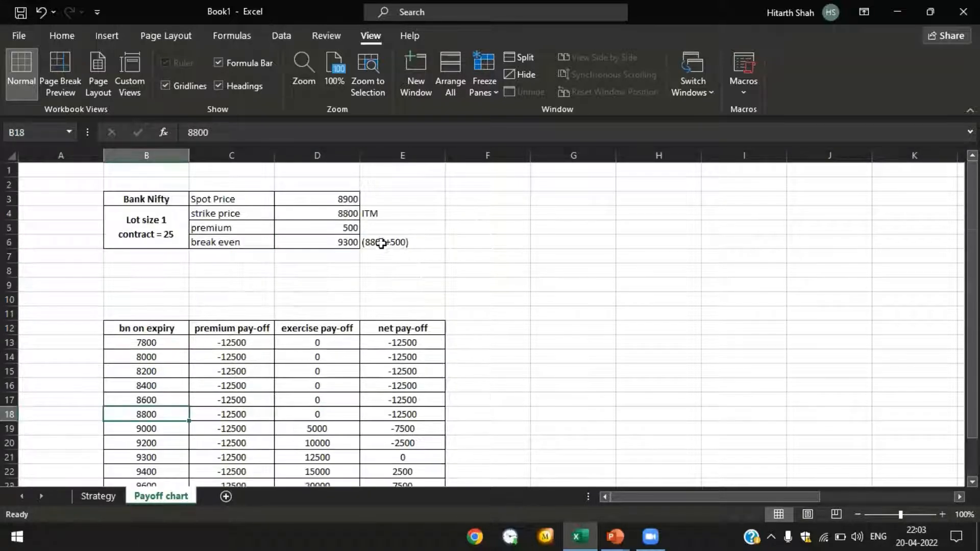
click(237, 214)
scroll(357, 332, down, 1)
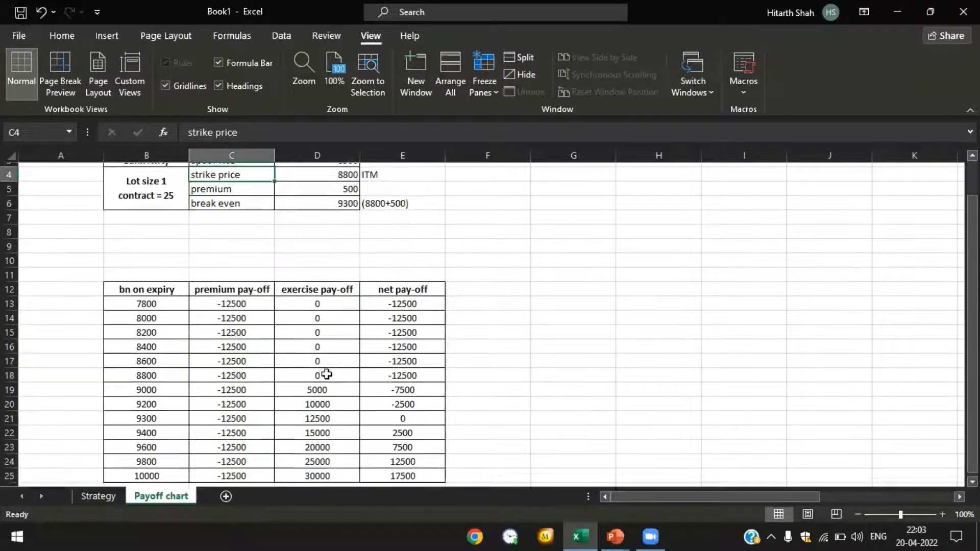
scroll(177, 393, down, 1)
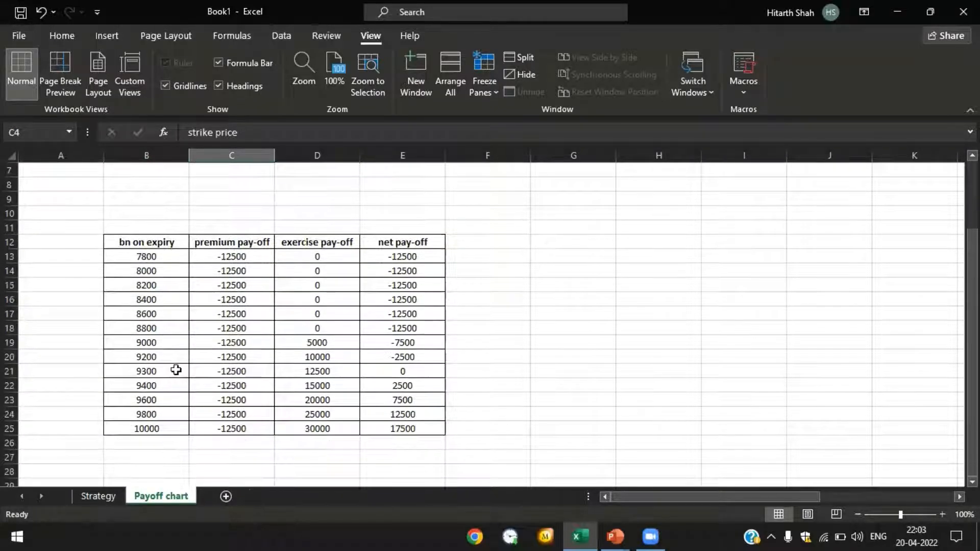
click(165, 255)
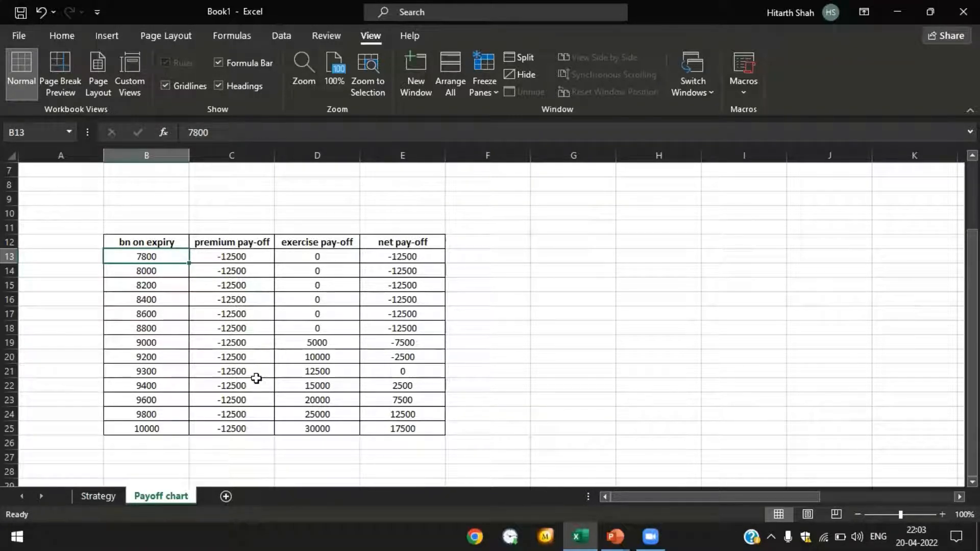
click(100, 497)
click(114, 375)
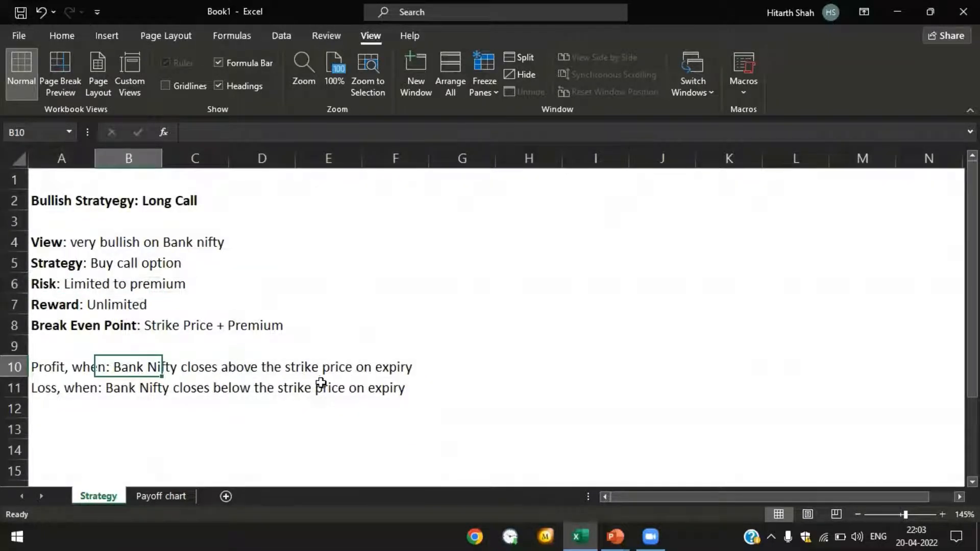
click(170, 498)
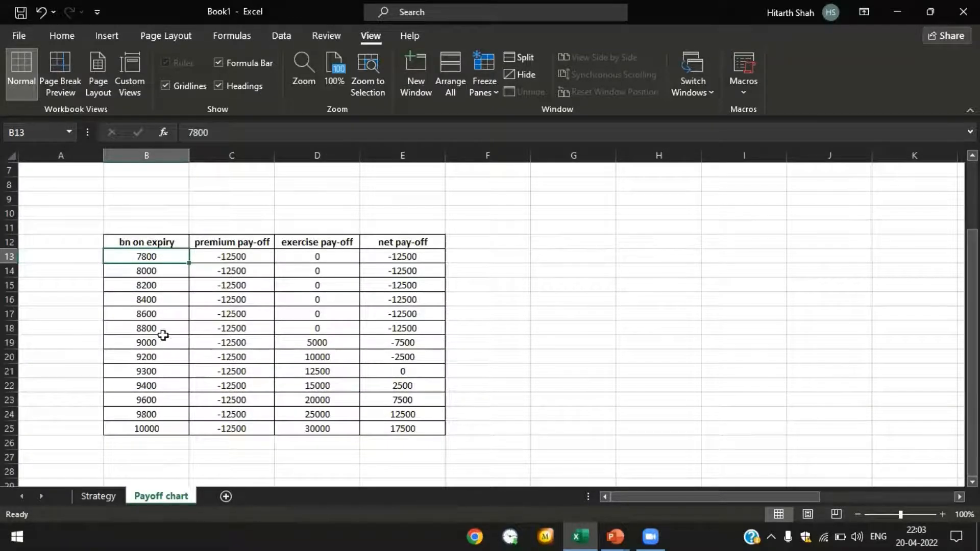
drag(164, 315, 420, 254)
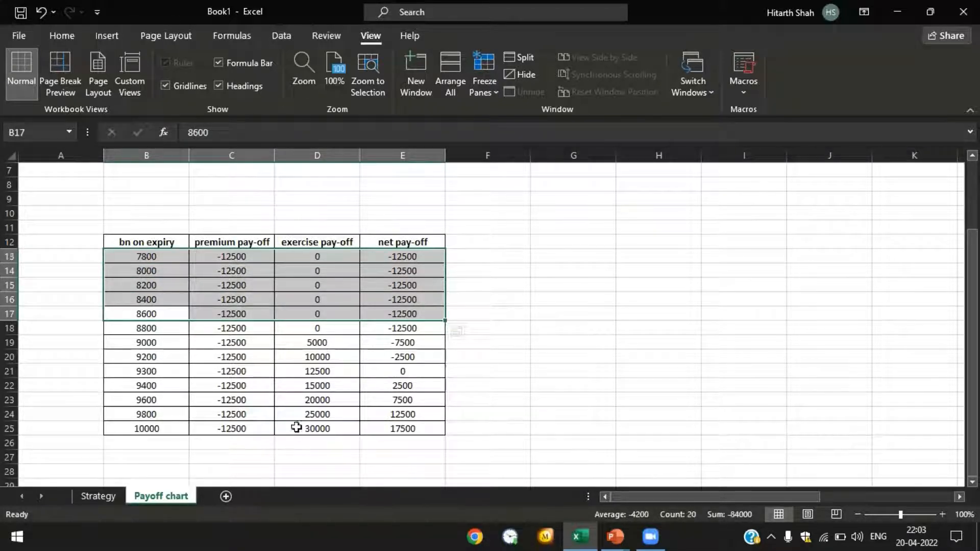
drag(164, 324, 399, 256)
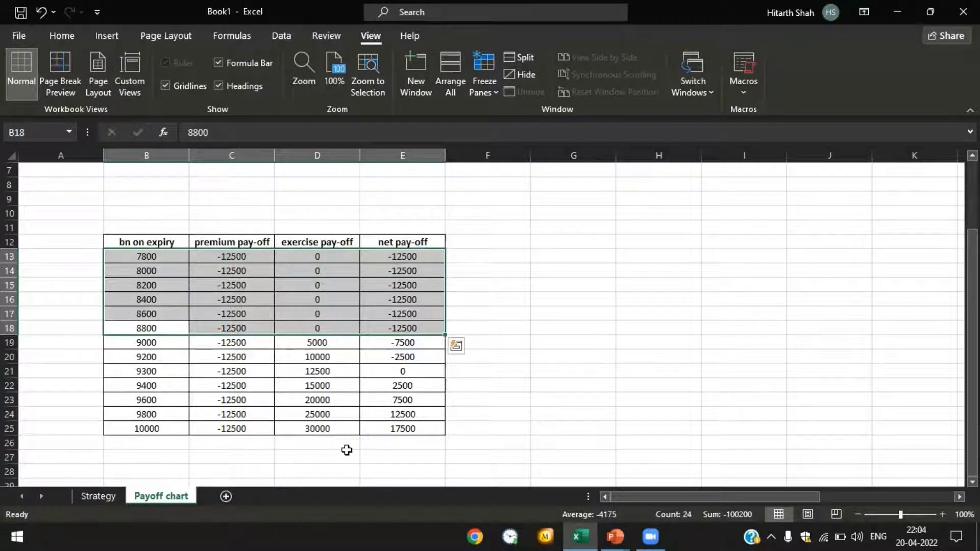
- Examine the premium, exercise and net pay-offs in the 9000 expiry row and the rows down to 9300
click(325, 345)
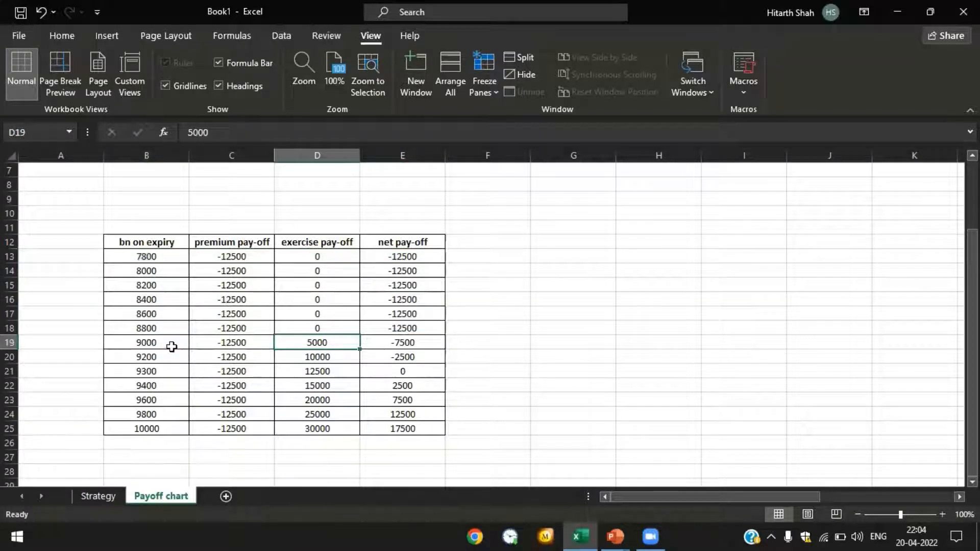
drag(168, 346, 303, 348)
click(318, 346)
click(230, 347)
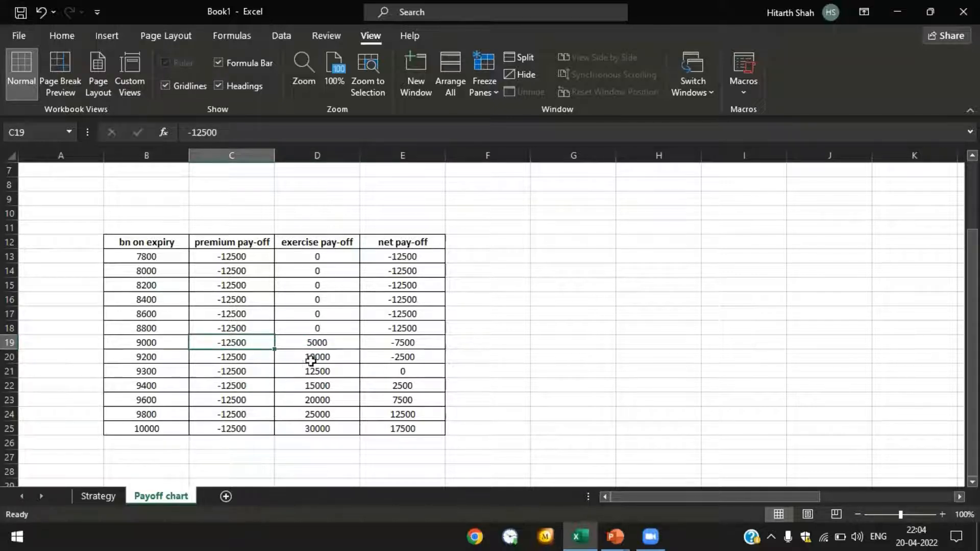
click(318, 344)
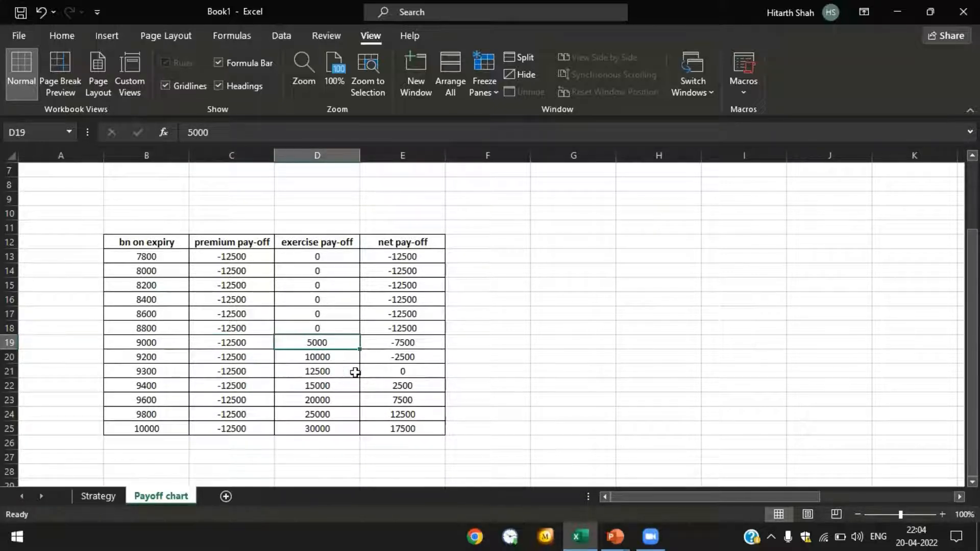
click(415, 343)
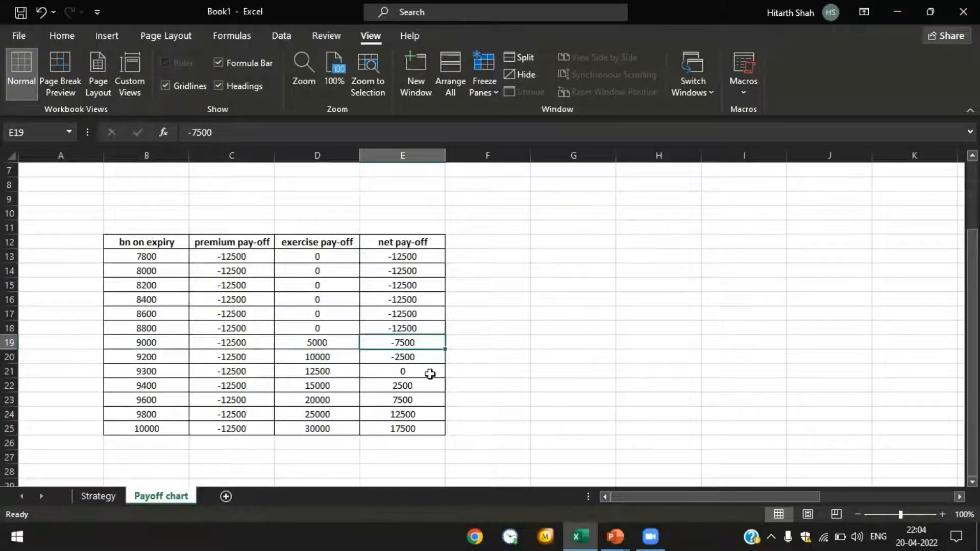
drag(430, 374, 152, 337)
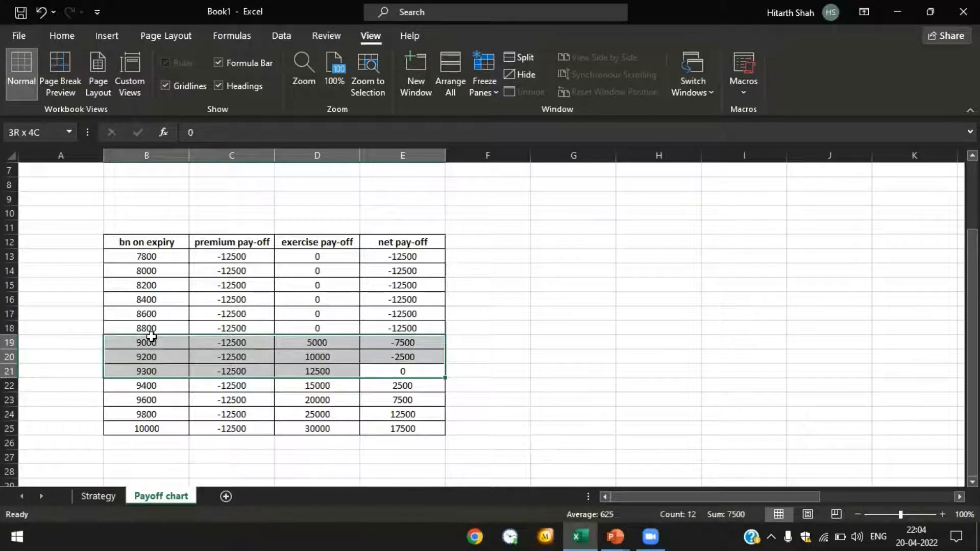
- Highlight the net pay-off cell of the 9300 expiry row with a yellow fill
click(401, 374)
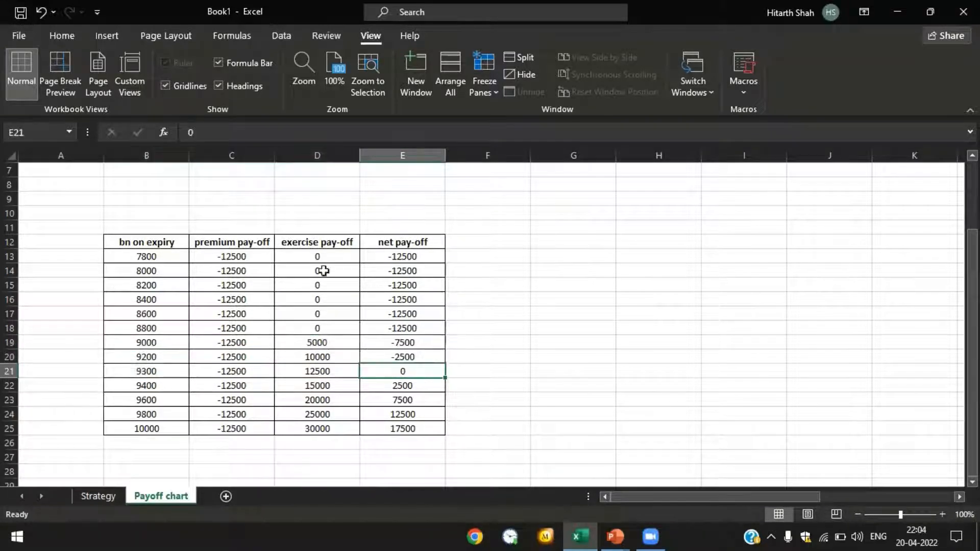
click(81, 35)
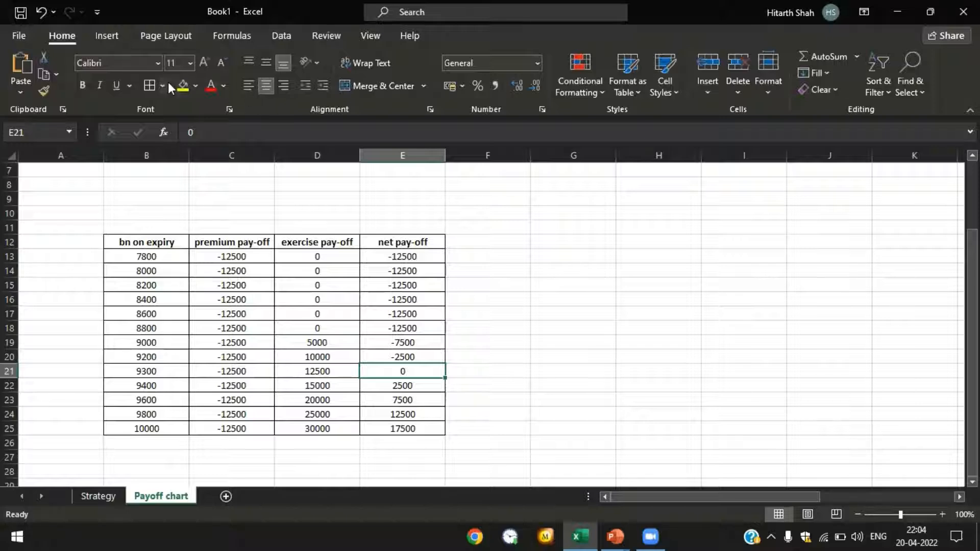
click(183, 86)
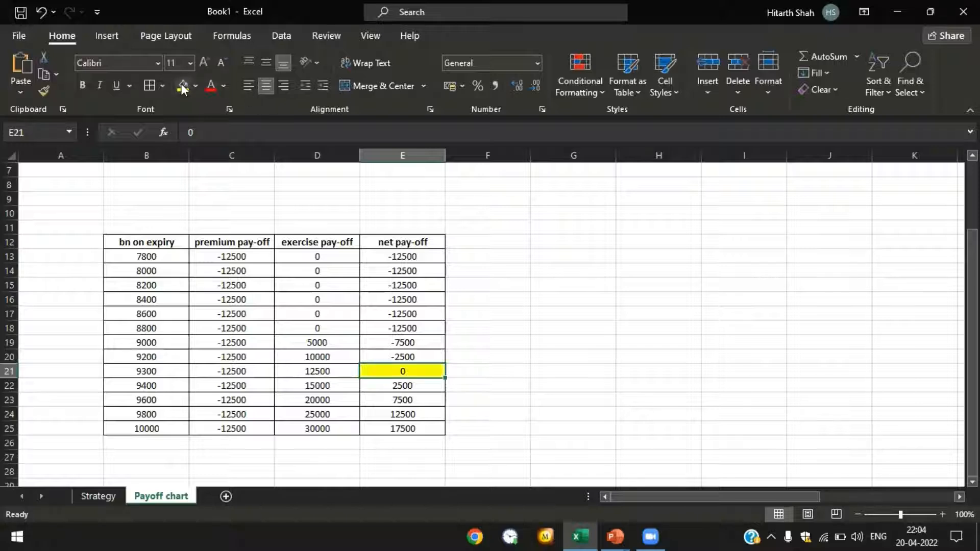
- Examine the break-even row for the 9300 expiry and the premium, exercise and net pay-offs of the 9400 row
click(164, 328)
click(164, 371)
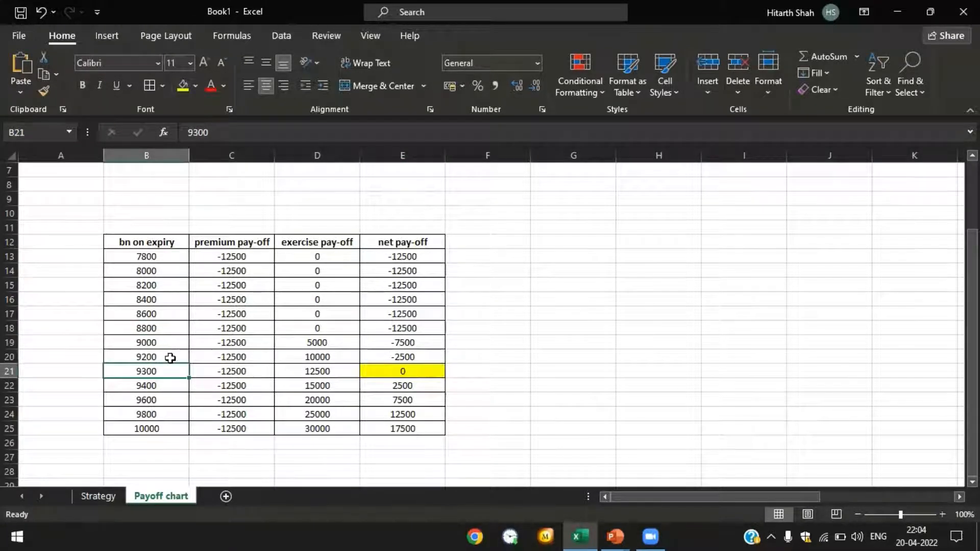
click(423, 371)
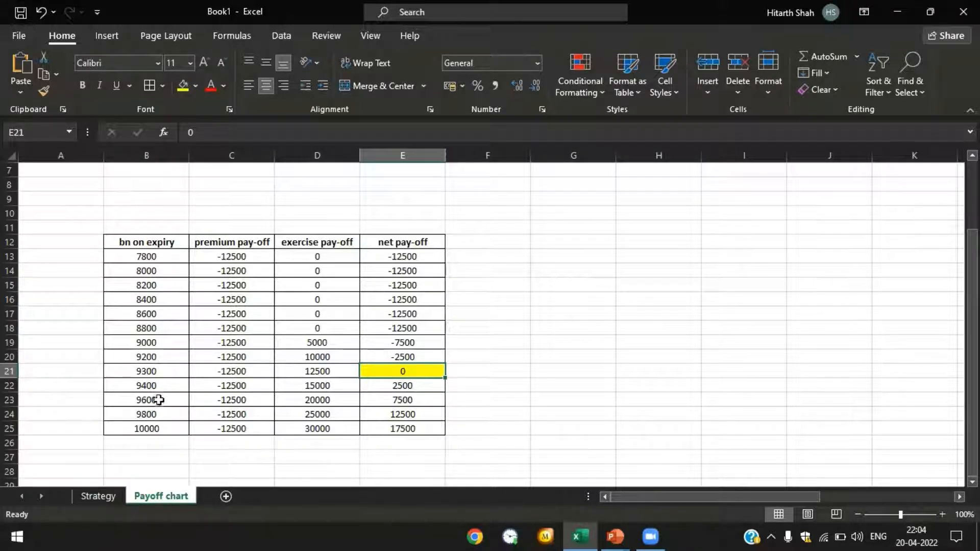
click(241, 384)
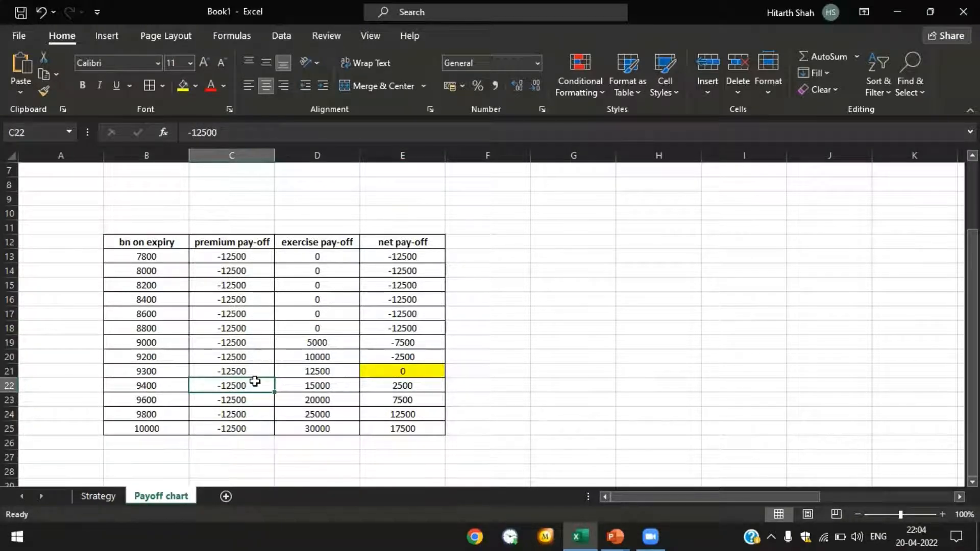
click(323, 389)
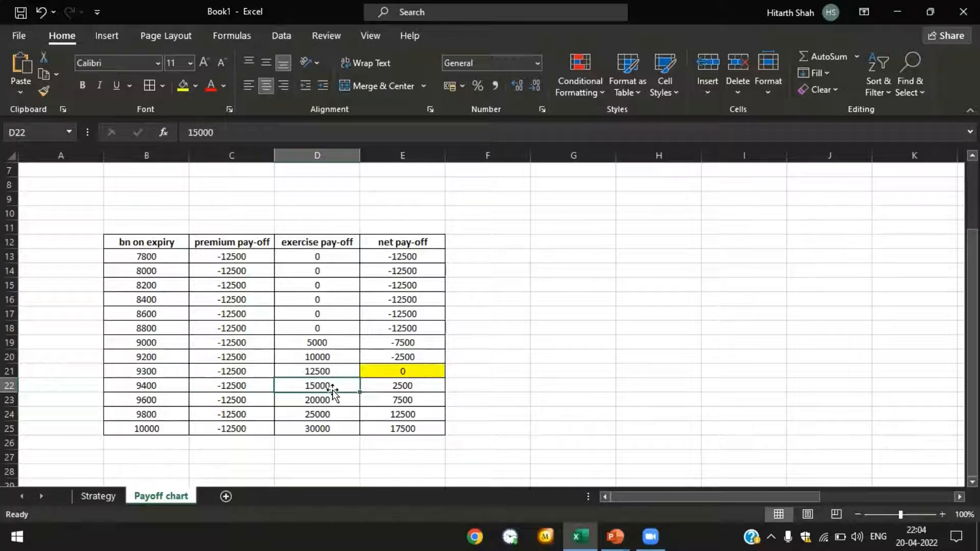
click(399, 389)
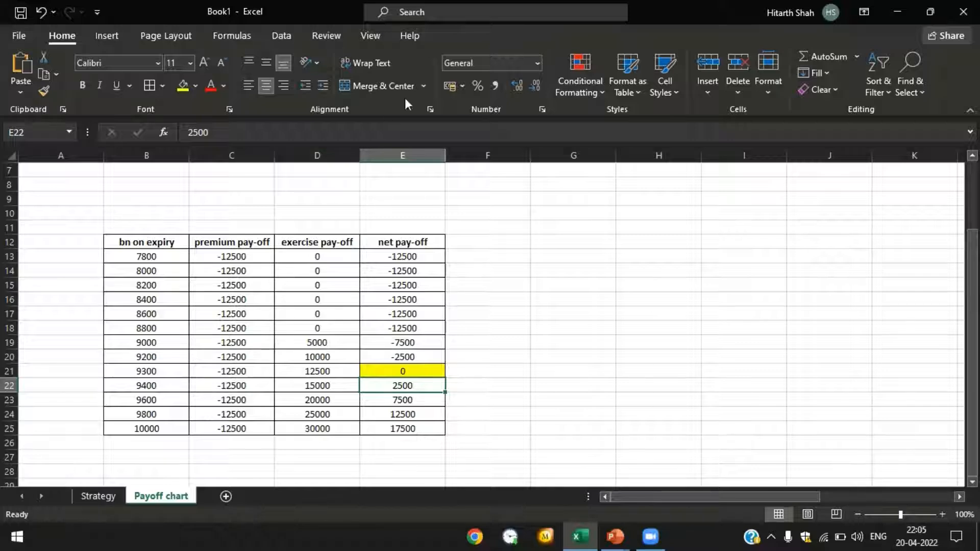
- Annotate the table in red: bracket the loss rows, mark the 9300 net pay-off as BEP and box the profit rows from 9400 to 10000
click(543, 65)
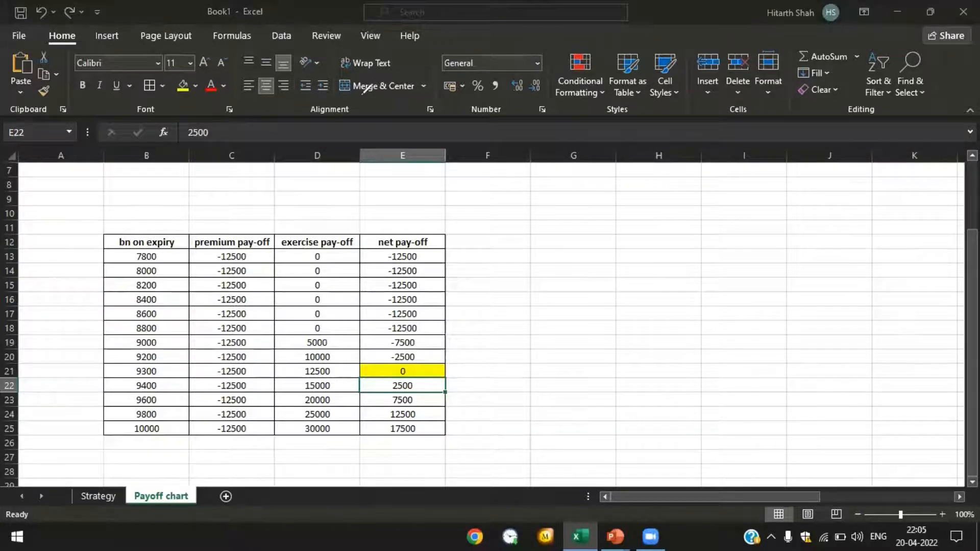
mouse_move(461, 249)
mouse_down()
mouse_move(465, 290)
mouse_move(442, 322)
mouse_up()
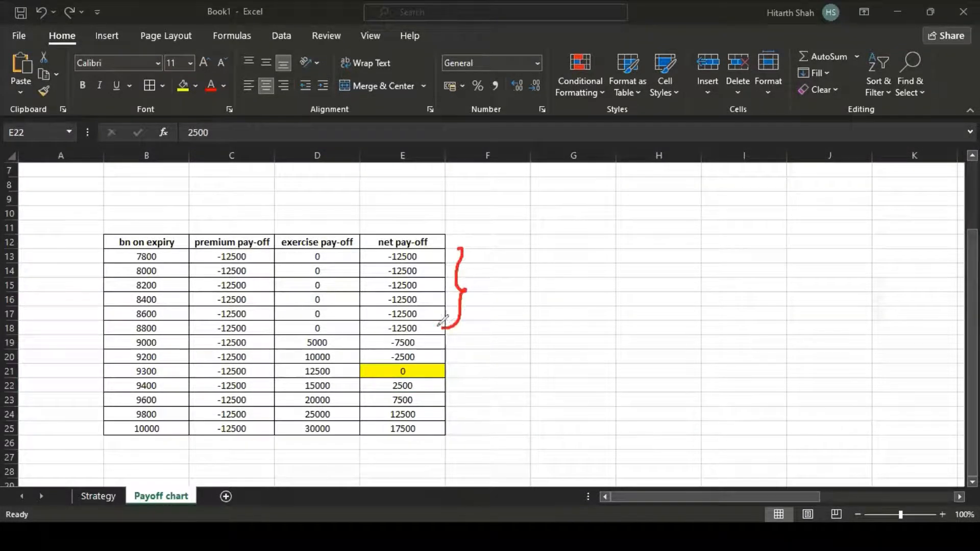
drag(502, 269, 544, 269)
mouse_move(458, 332)
mouse_down()
mouse_move(467, 355)
mouse_move(444, 380)
mouse_move(375, 380)
mouse_move(464, 381)
mouse_move(465, 356)
mouse_move(487, 375)
mouse_move(507, 347)
mouse_move(509, 374)
mouse_move(528, 382)
mouse_move(526, 369)
mouse_up()
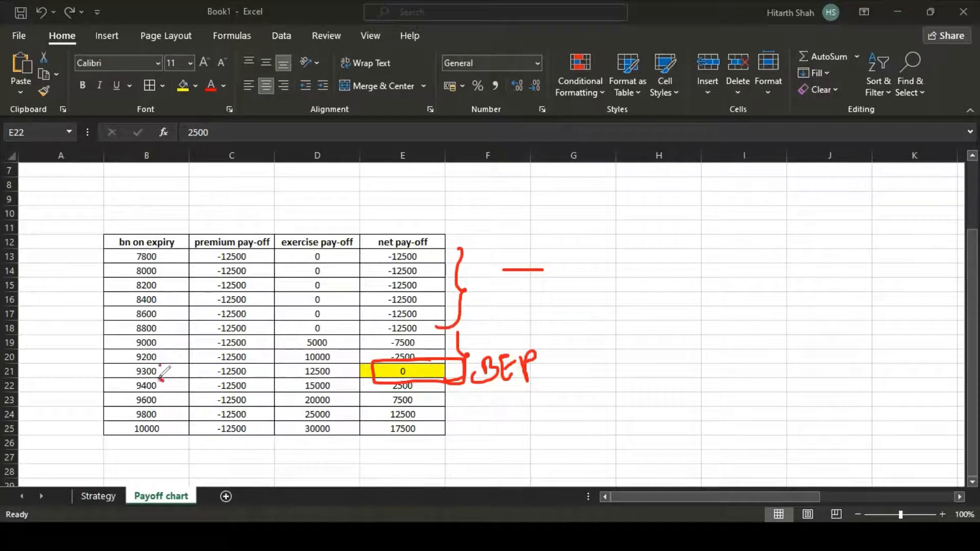
mouse_move(162, 378)
mouse_down()
mouse_move(132, 379)
mouse_move(119, 425)
mouse_move(184, 444)
mouse_move(460, 437)
mouse_move(480, 360)
mouse_move(364, 372)
mouse_move(130, 371)
mouse_up()
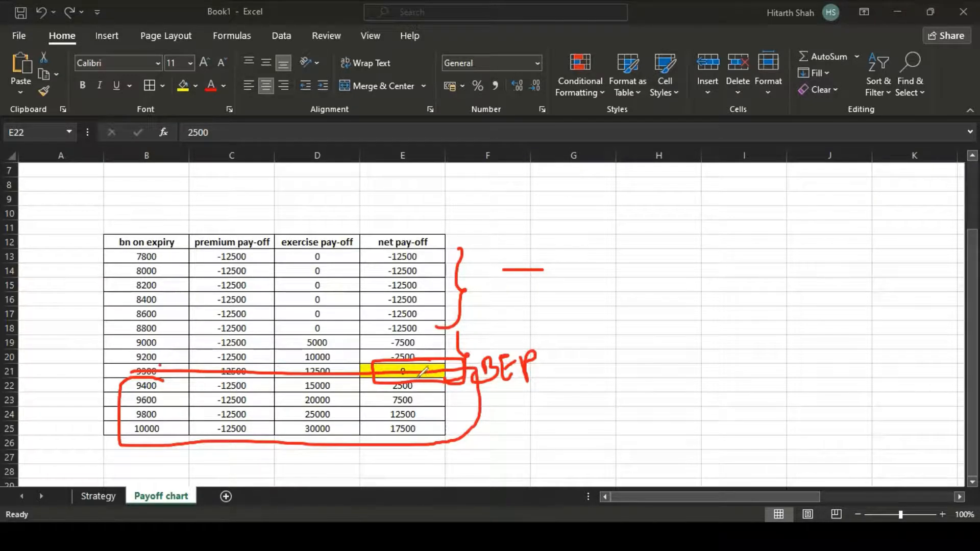
mouse_move(425, 375)
mouse_down()
mouse_move(380, 379)
mouse_move(388, 434)
mouse_move(436, 429)
mouse_move(427, 379)
mouse_up()
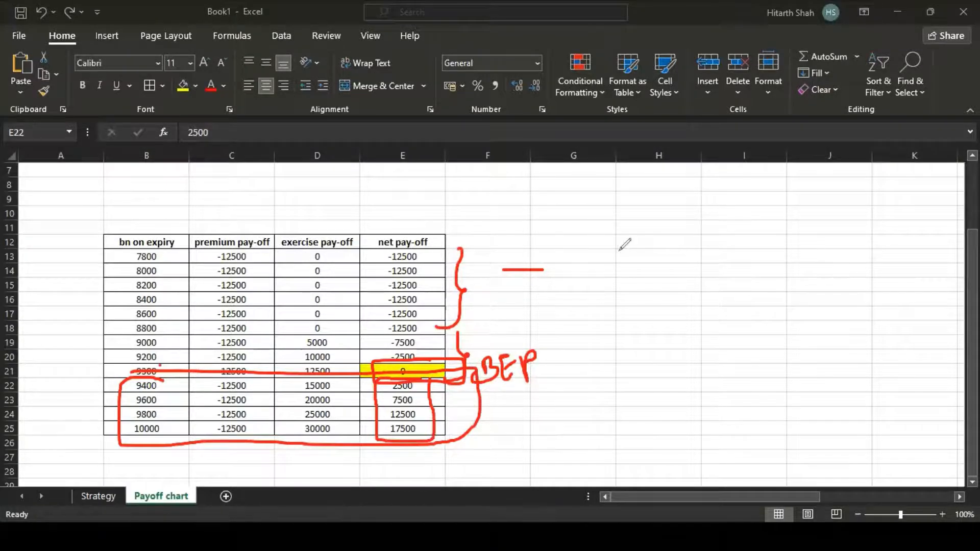
- Handwrite the 9400 expiry's profit calculation beside the table: 9300, 9400 and 100 x 25 = 2500
mouse_move(615, 248)
mouse_down()
mouse_move(620, 286)
mouse_move(681, 234)
mouse_up()
mouse_move(615, 202)
mouse_down()
mouse_move(601, 203)
mouse_move(618, 223)
mouse_move(679, 185)
mouse_up()
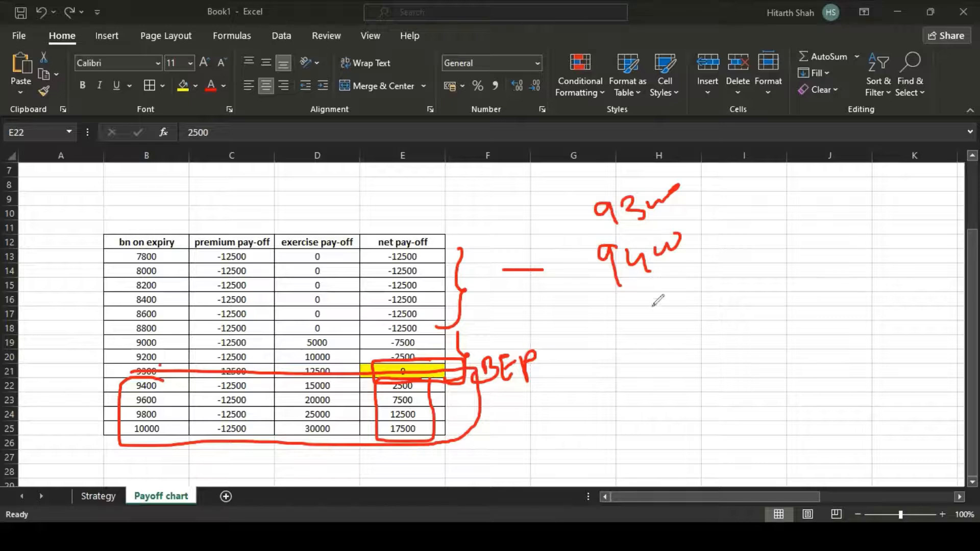
mouse_move(643, 306)
mouse_down()
mouse_move(658, 345)
mouse_move(695, 296)
mouse_up()
mouse_move(729, 266)
mouse_down()
mouse_move(720, 298)
mouse_move(743, 298)
mouse_up()
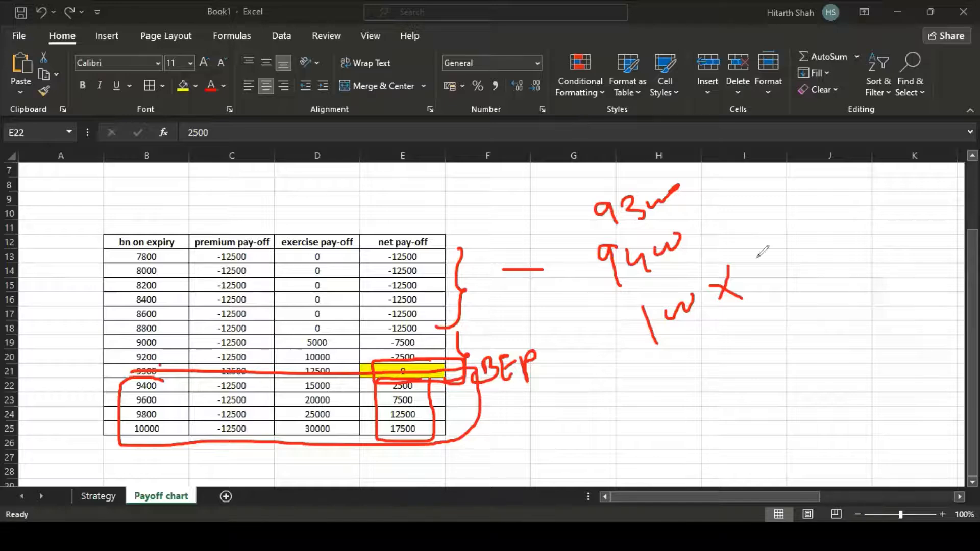
drag(760, 258, 784, 276)
mouse_move(799, 240)
mouse_down()
mouse_move(791, 268)
mouse_move(835, 227)
mouse_up()
drag(673, 377, 688, 374)
drag(678, 386, 691, 382)
drag(714, 348, 760, 356)
drag(774, 322, 832, 298)
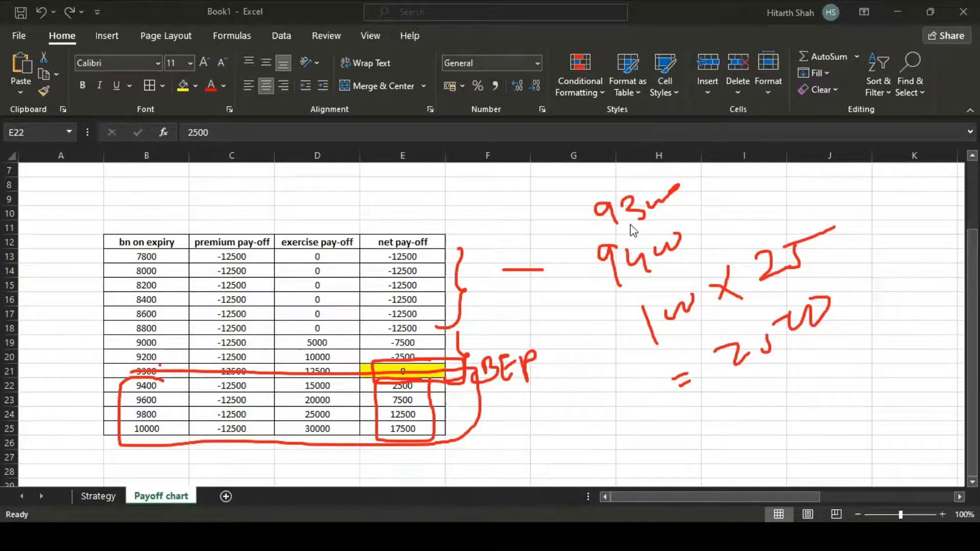
- Erase the 9400 calculation below the handwritten 9300 and write 9800 and 500 x 25 in its place
mouse_move(827, 339)
mouse_down()
mouse_move(672, 337)
mouse_move(779, 257)
mouse_move(671, 314)
mouse_move(803, 232)
mouse_move(644, 261)
mouse_move(659, 246)
mouse_move(657, 357)
mouse_up()
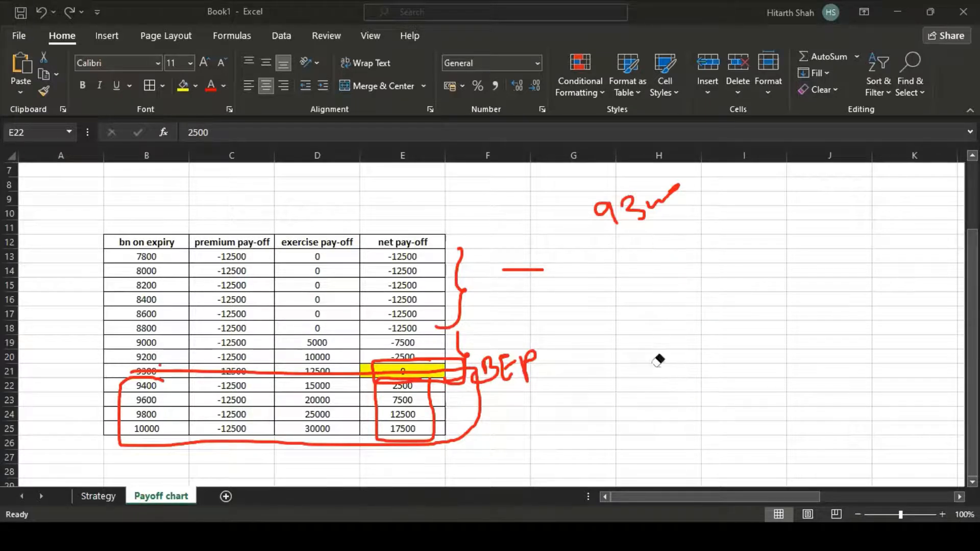
click(565, 137)
click(626, 248)
mouse_move(639, 244)
mouse_down()
mouse_move(632, 272)
mouse_move(642, 289)
mouse_up()
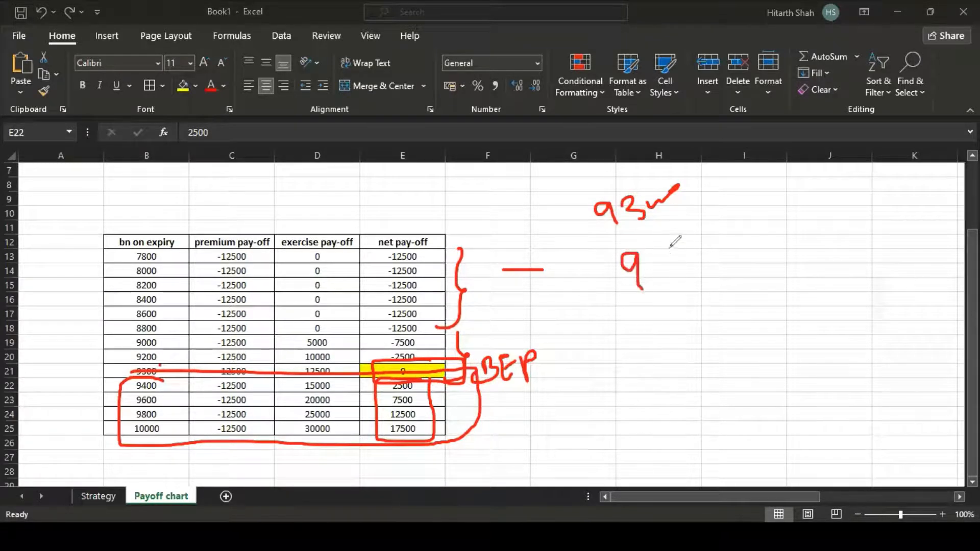
mouse_move(671, 242)
mouse_down()
mouse_move(650, 270)
mouse_move(697, 224)
mouse_move(721, 223)
mouse_up()
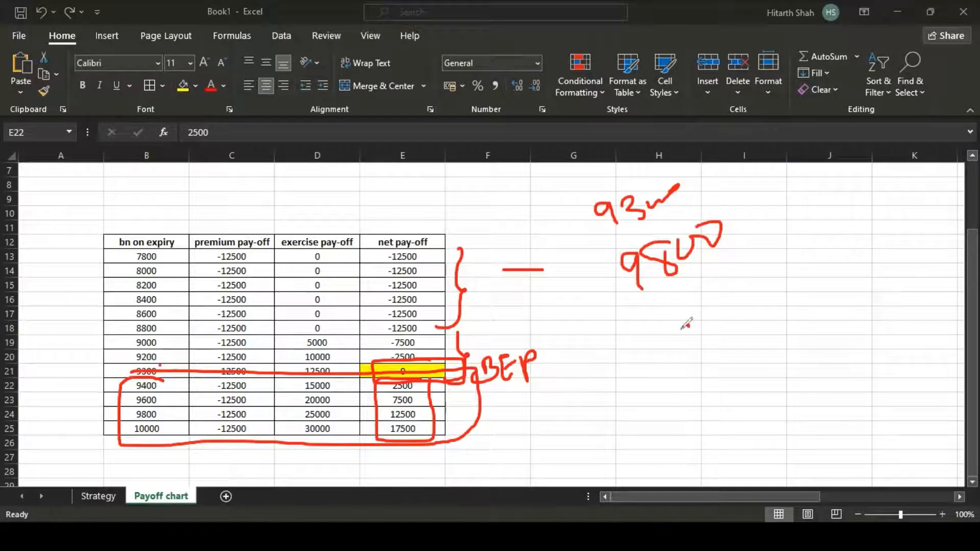
mouse_move(687, 325)
mouse_down()
mouse_move(673, 347)
mouse_move(727, 315)
mouse_up()
drag(790, 287, 822, 304)
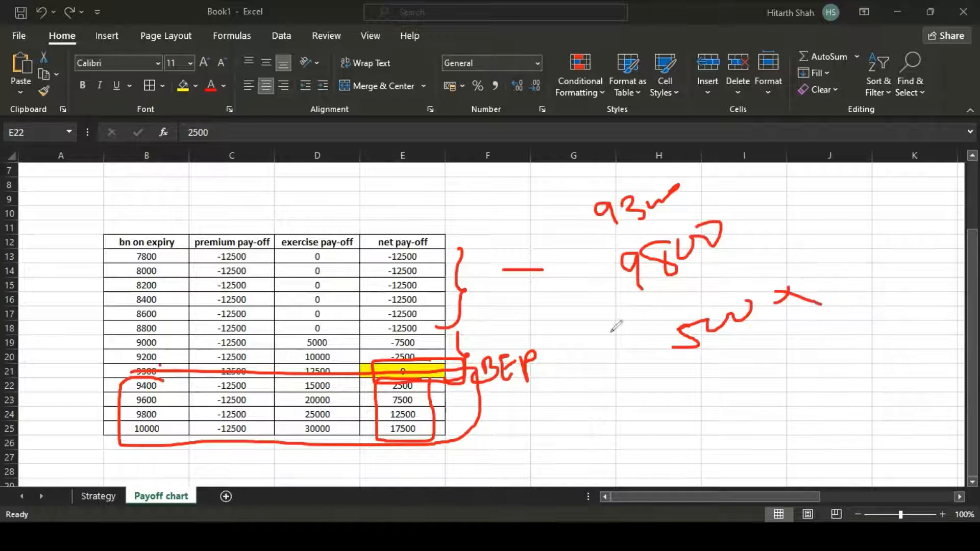
mouse_move(812, 251)
mouse_down()
mouse_move(821, 274)
mouse_move(842, 263)
mouse_up()
drag(848, 238, 847, 268)
drag(849, 230, 882, 214)
- Complete the handwritten calculation with the result = 12,500, then clear all red annotations from the sheet
mouse_move(687, 410)
mouse_down()
mouse_move(713, 406)
mouse_move(723, 420)
mouse_up()
drag(759, 375, 772, 407)
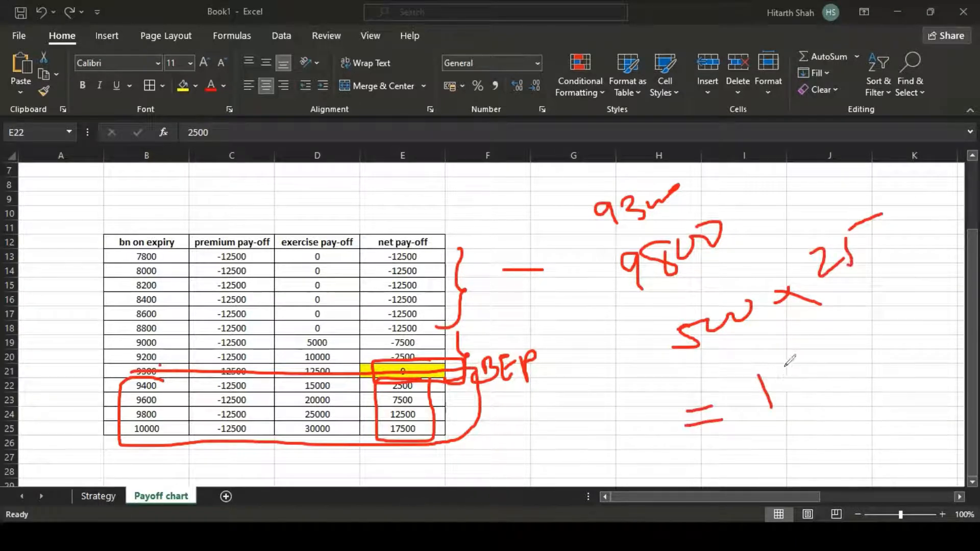
mouse_move(784, 363)
mouse_down()
mouse_move(785, 390)
mouse_move(811, 398)
mouse_up()
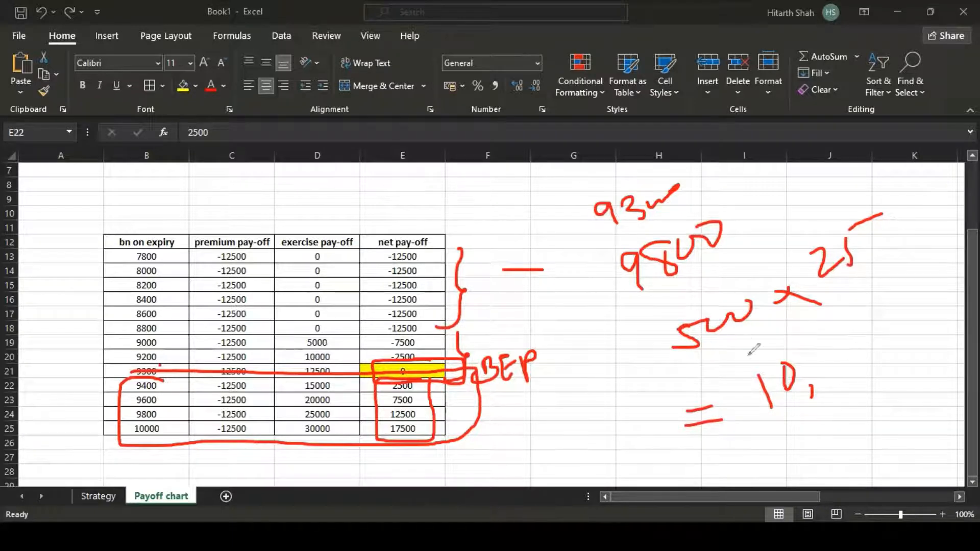
key(ctrl+z)
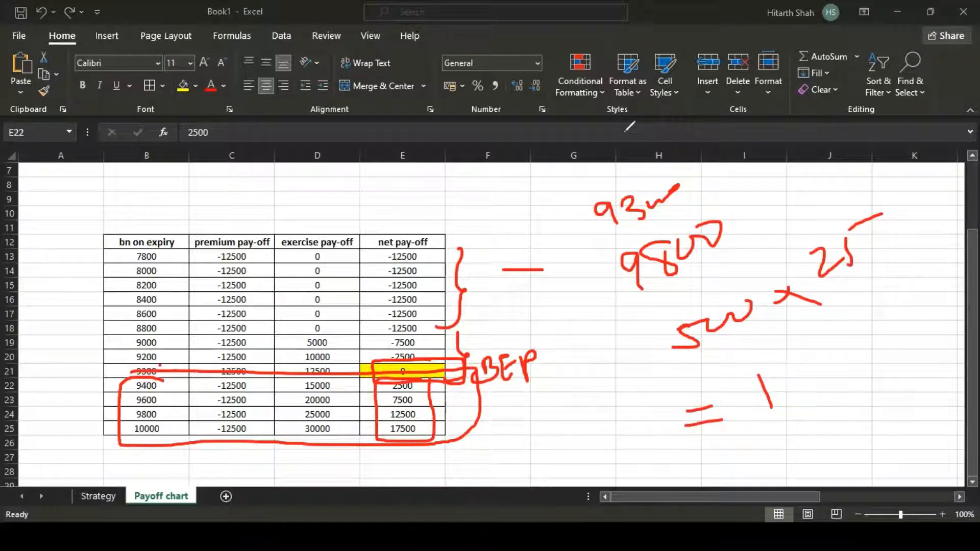
drag(792, 357, 828, 379)
drag(849, 327, 835, 360)
drag(861, 326, 901, 317)
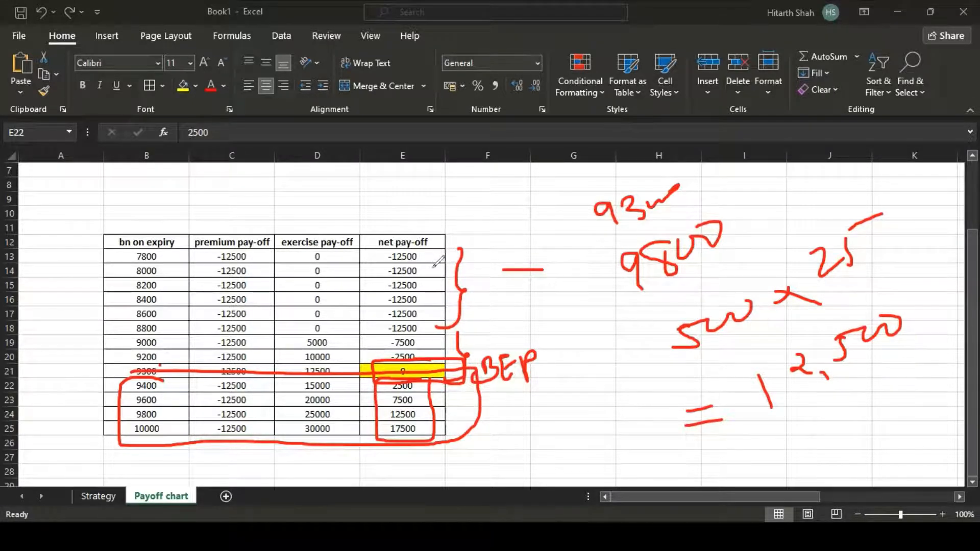
key(e)
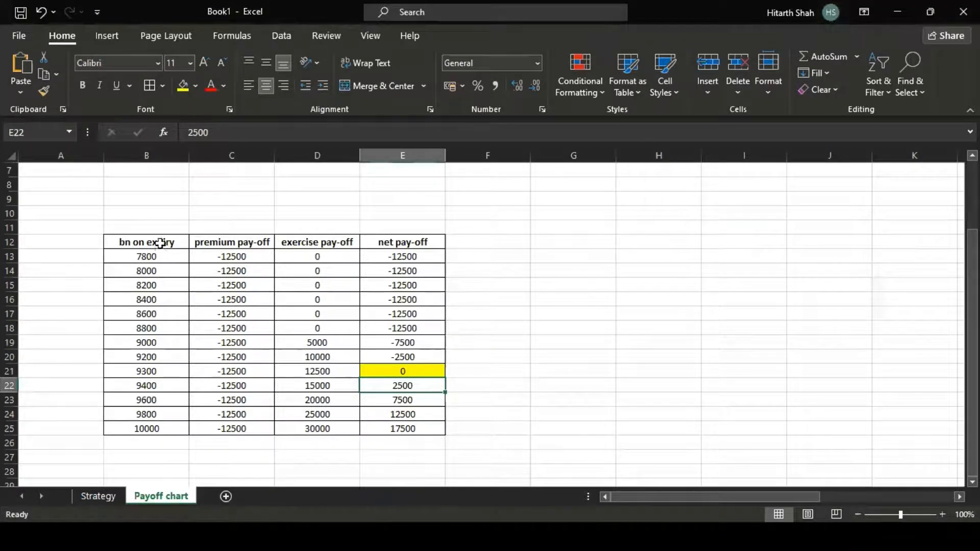
- Insert a 2-D line chart from the whole pay-off table B12:E25 and place it beside the table
drag(151, 243, 403, 426)
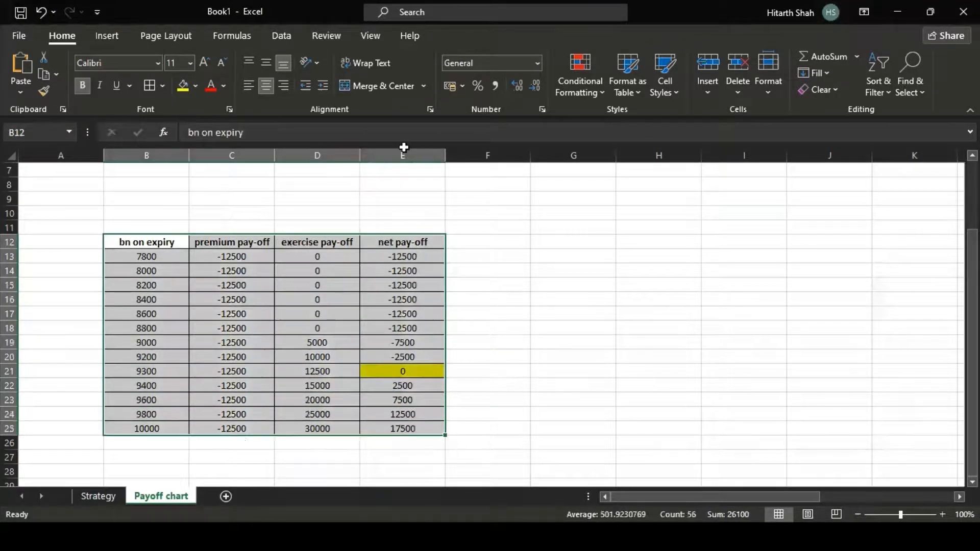
click(110, 36)
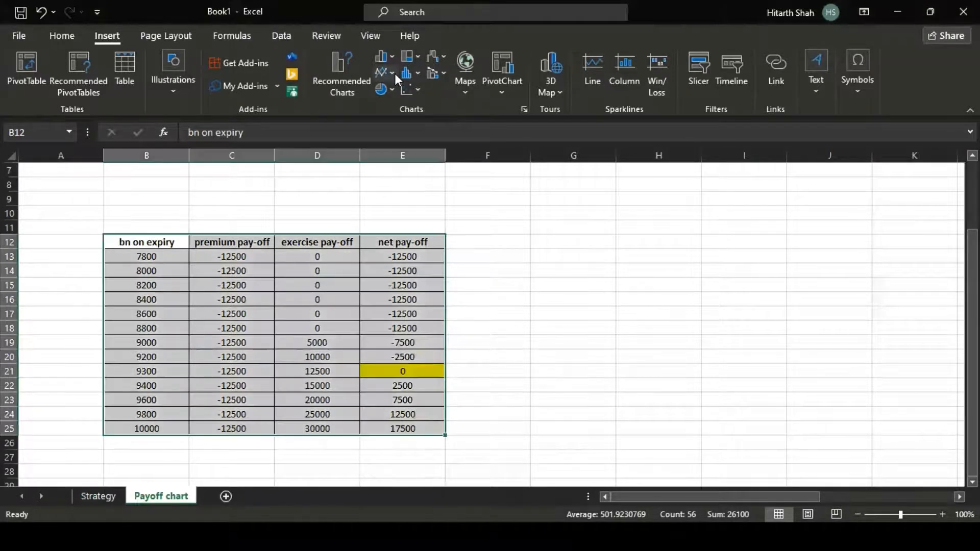
click(394, 75)
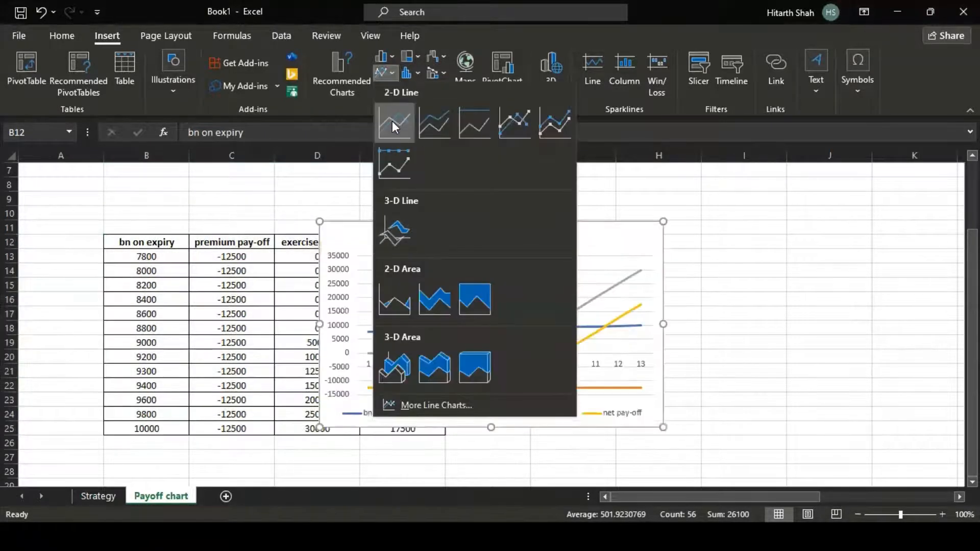
click(393, 121)
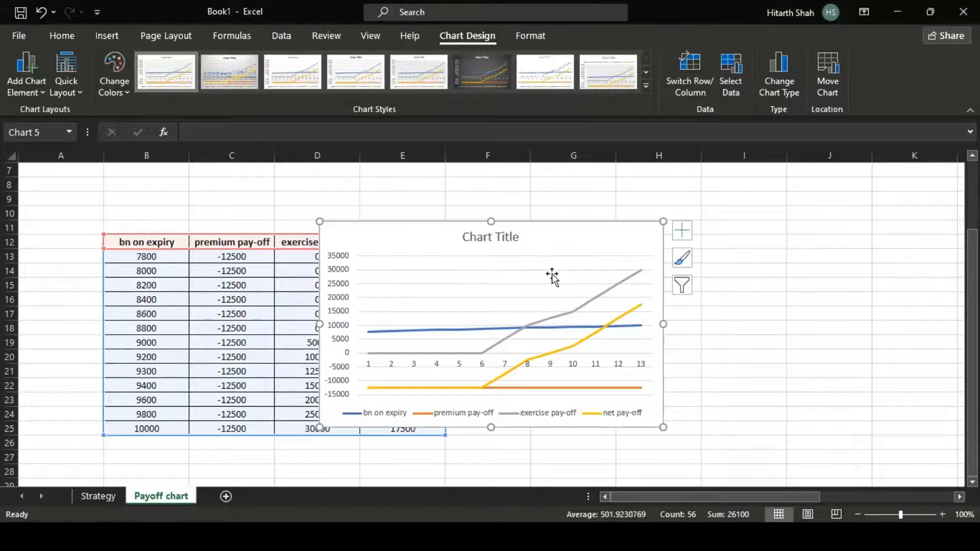
drag(661, 355, 836, 354)
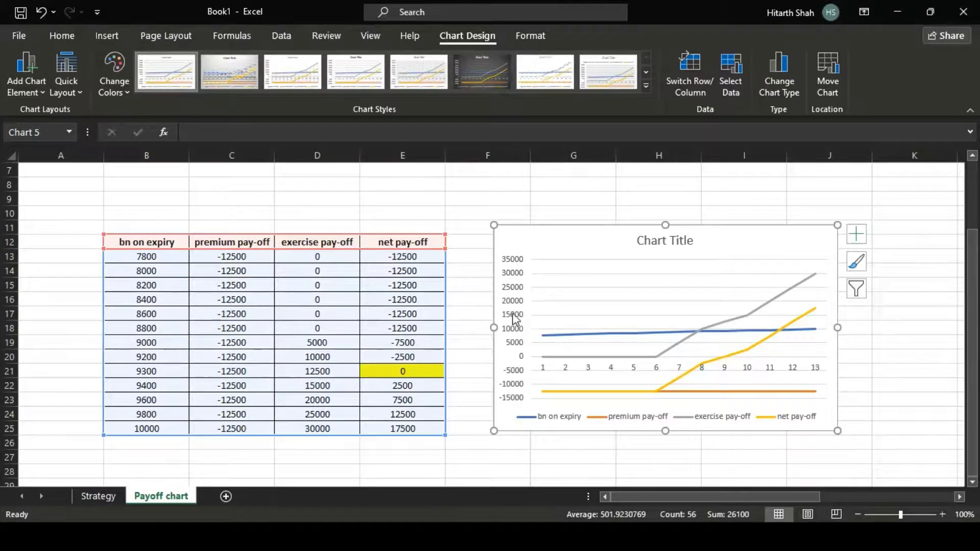
- Remove all four existing series from the line chart's data source
click(507, 333)
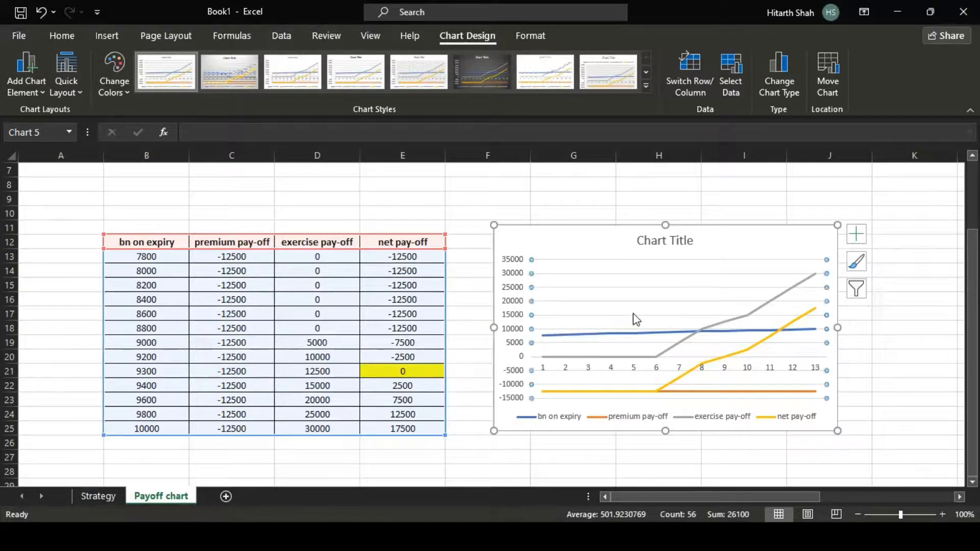
right_click(612, 287)
click(646, 360)
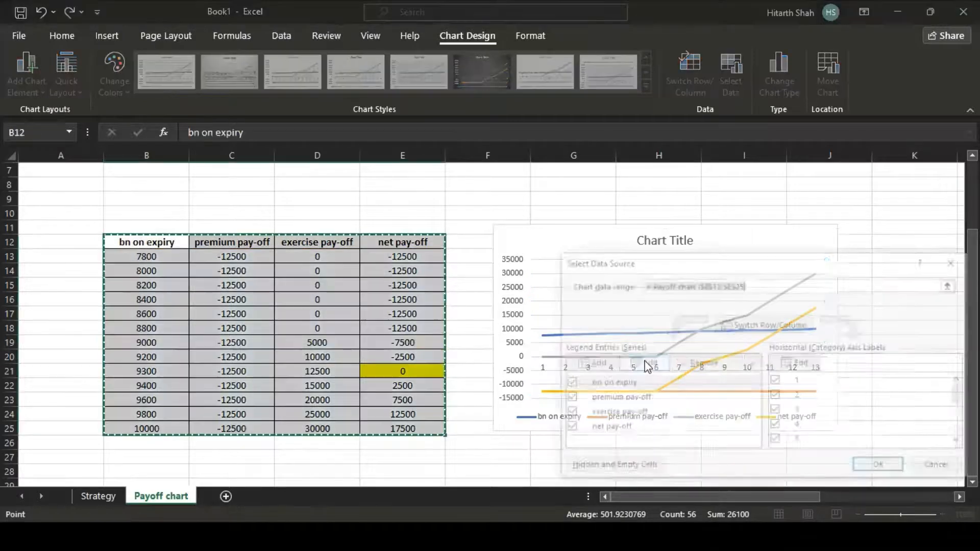
click(696, 362)
click(696, 363)
click(697, 363)
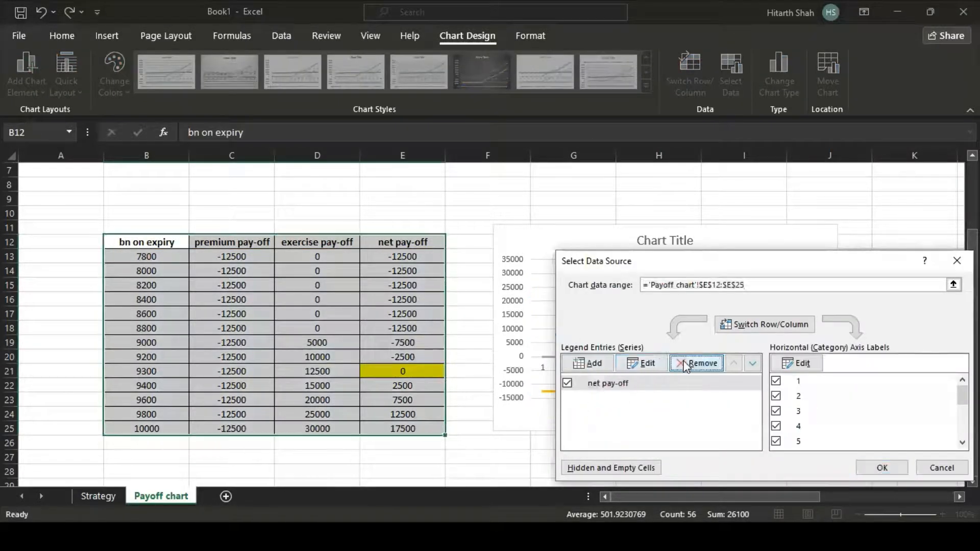
click(697, 363)
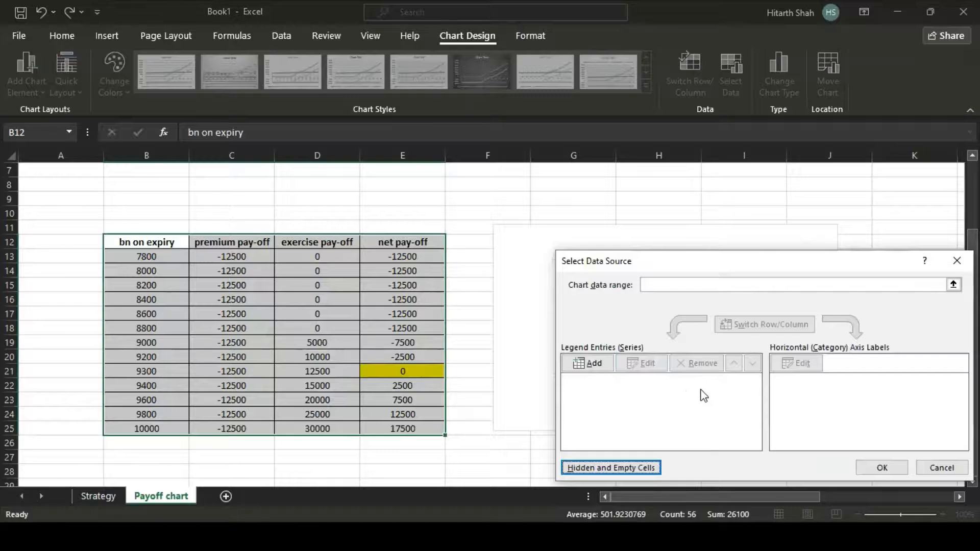
- Add an unnamed series to the chart with the net pay-off cells E13:E25 as its values
click(594, 365)
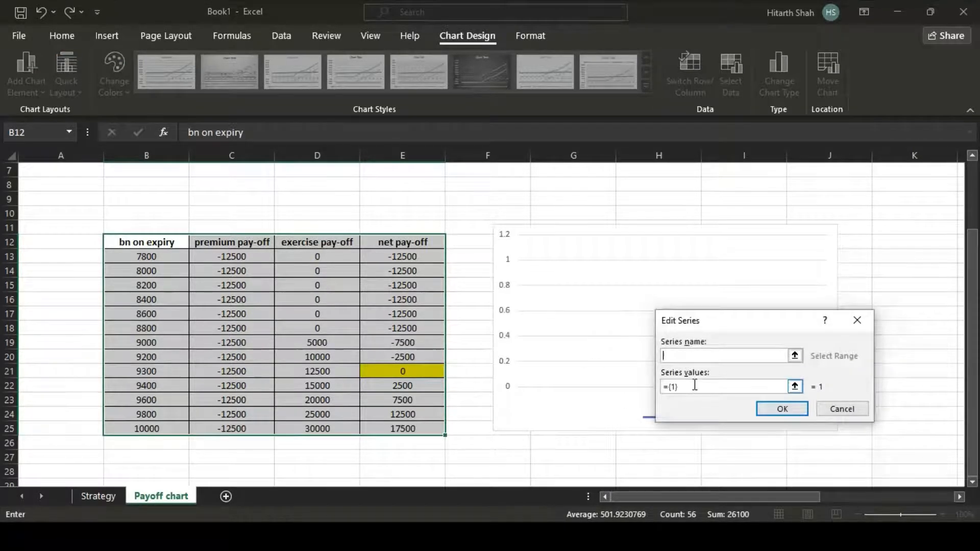
key(BackSpace)
key(BackSpace)
key(BackSpace)
drag(416, 258, 432, 425)
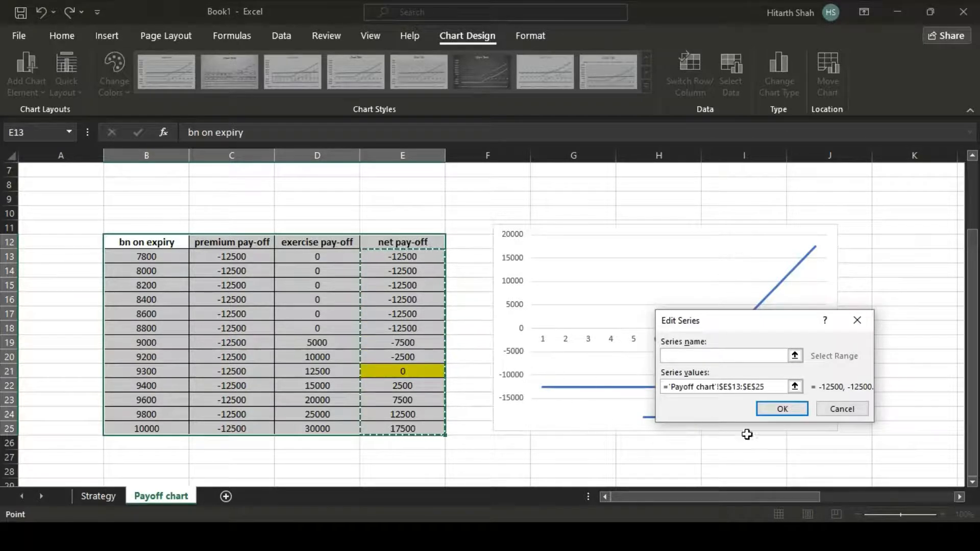
click(780, 411)
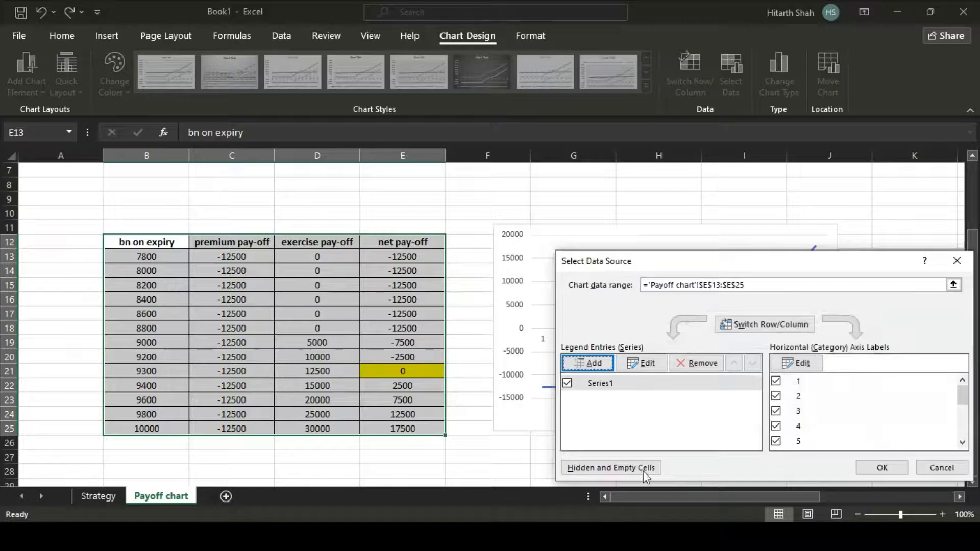
- Set the chart's horizontal axis labels to the expiry levels in B13:B25 and apply the data source changes
click(802, 372)
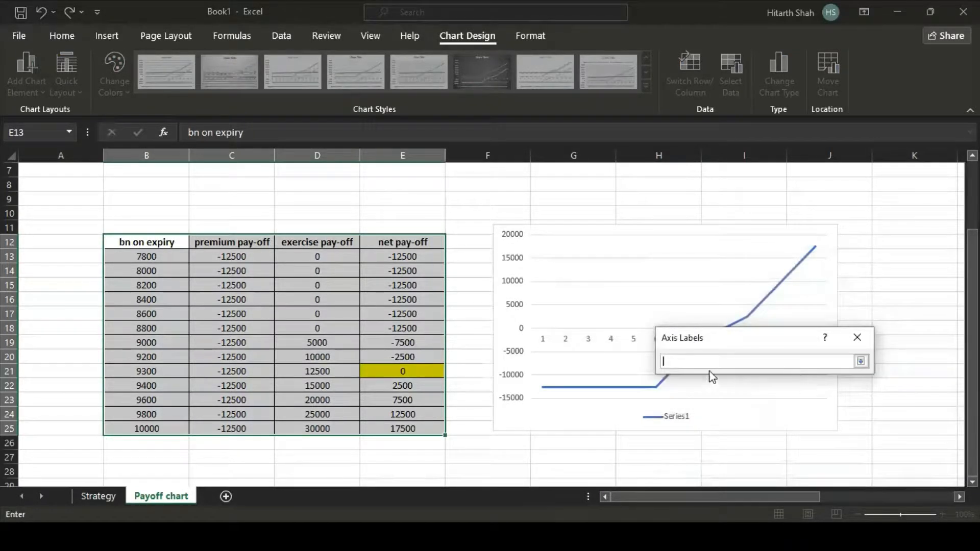
text(=)
drag(160, 258, 154, 427)
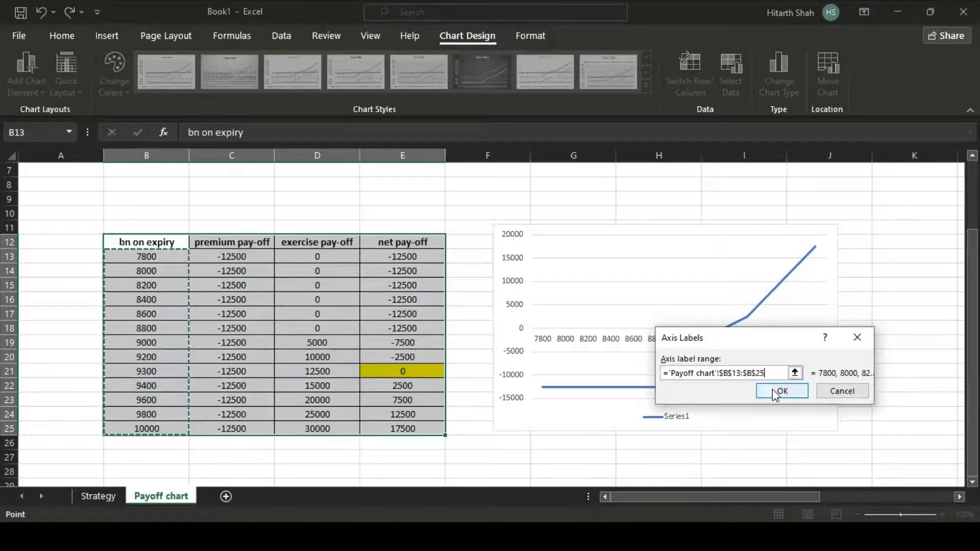
click(774, 389)
click(874, 468)
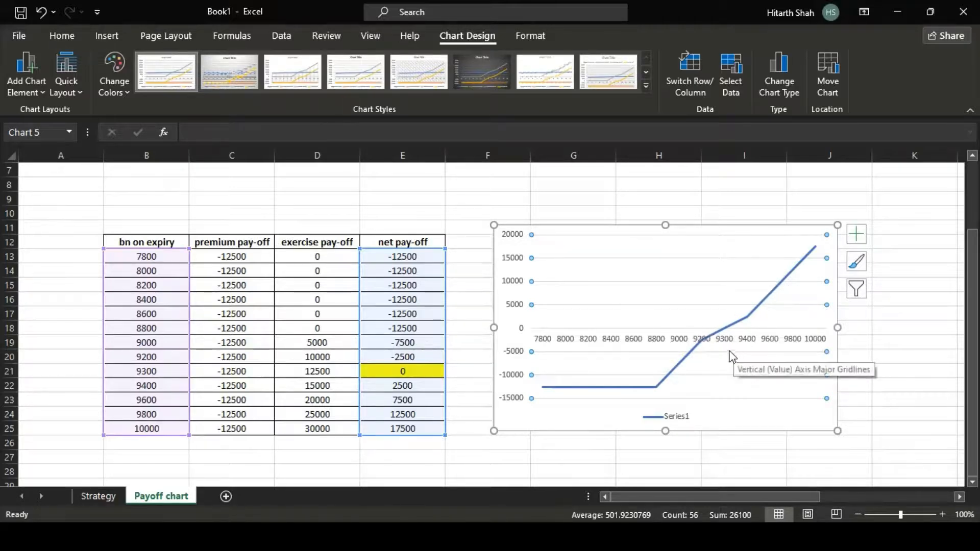
- Delete the entire 9300 break-even row, row 21, from the pay-off table
click(10, 370)
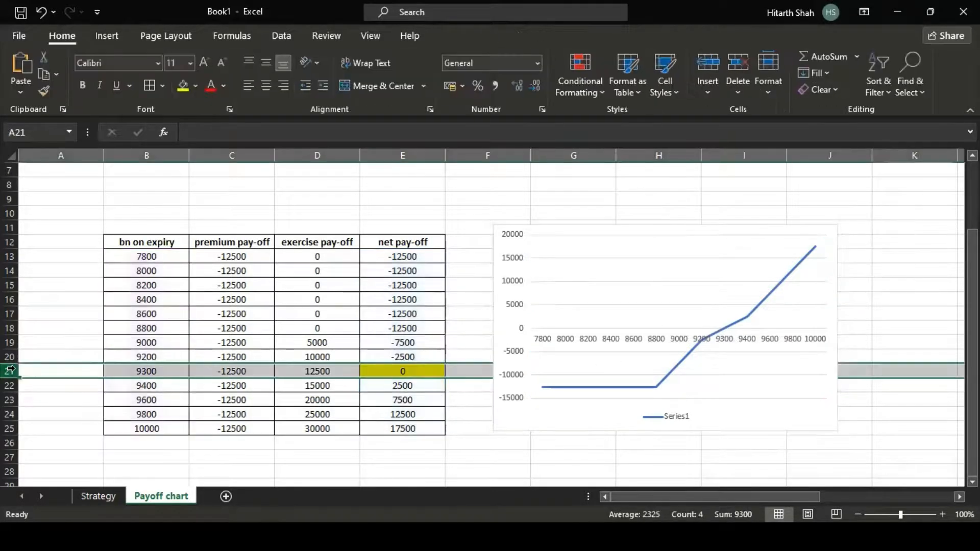
right_click(11, 369)
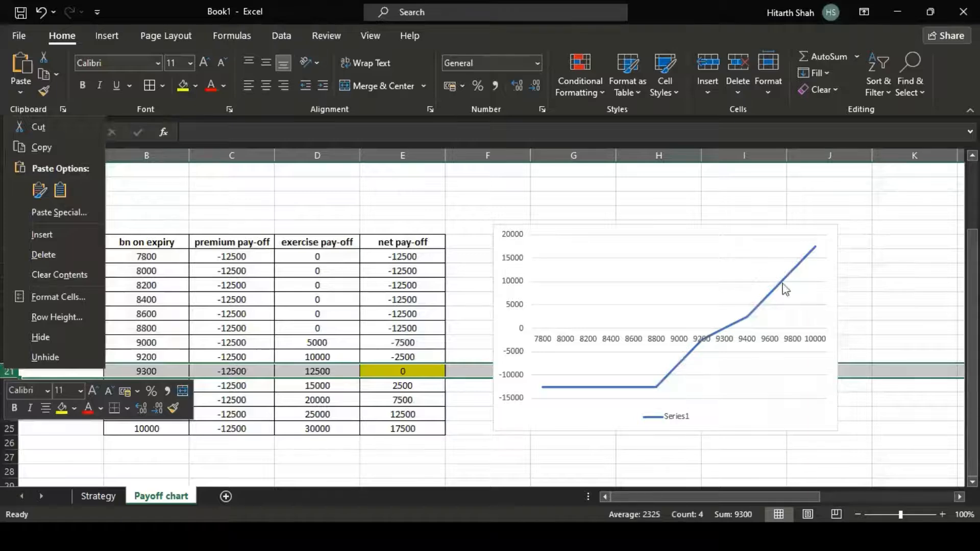
click(44, 254)
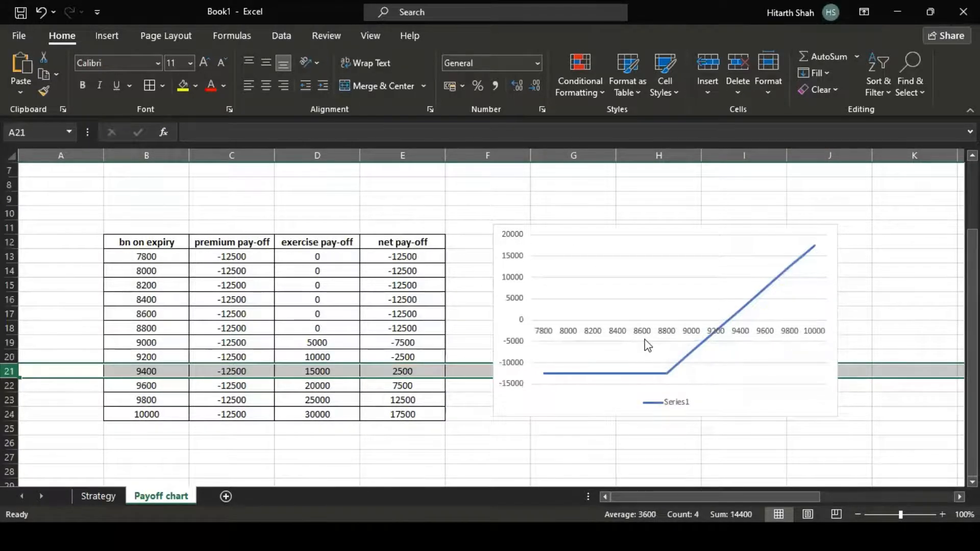
click(499, 434)
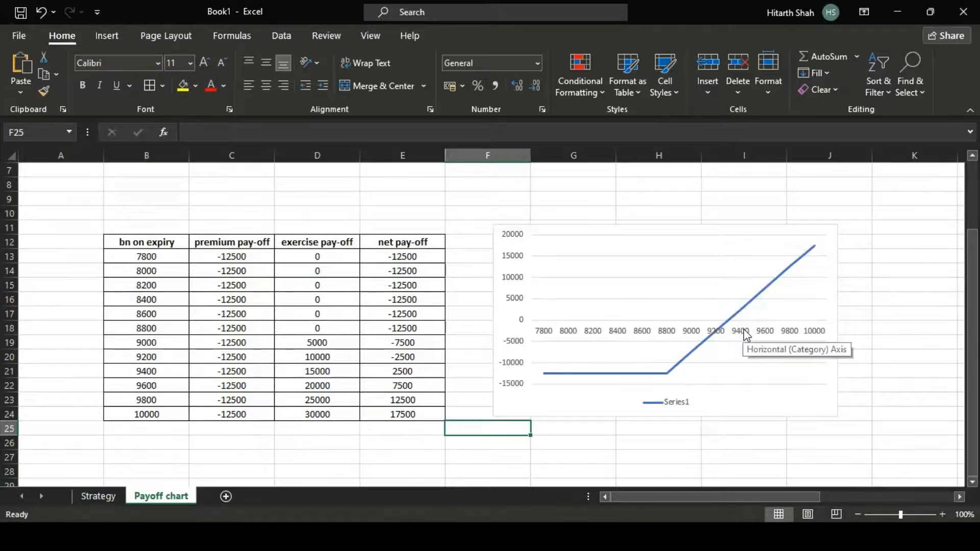
- Enlarge the line chart upward and to the right, to about row 8 and just past column K
ctrl+scroll(890, 303, down, 1)
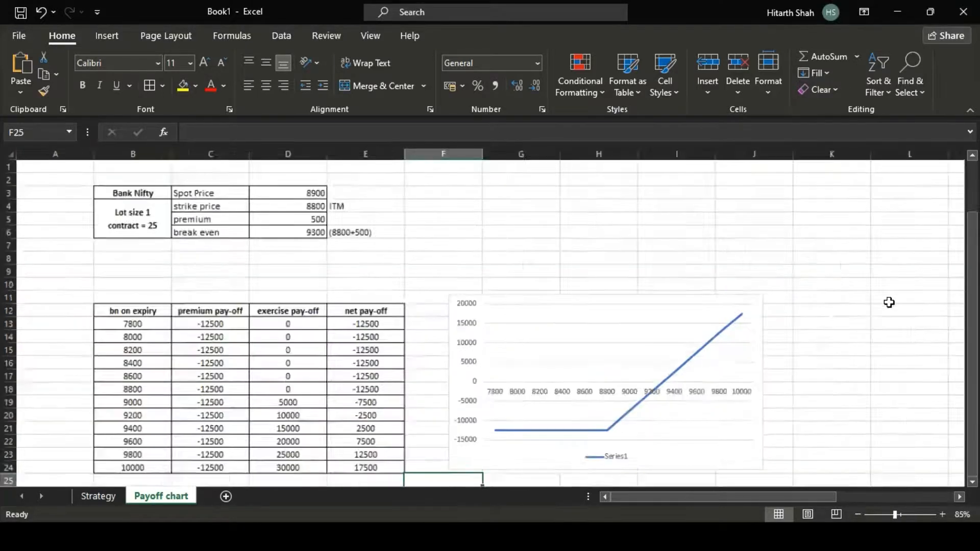
click(691, 355)
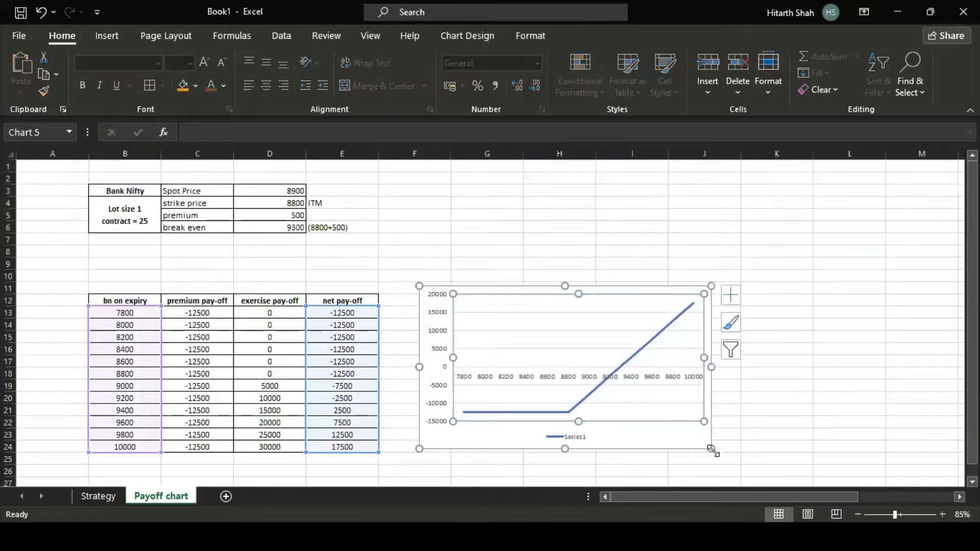
drag(711, 286, 821, 241)
scroll(768, 339, down, 1)
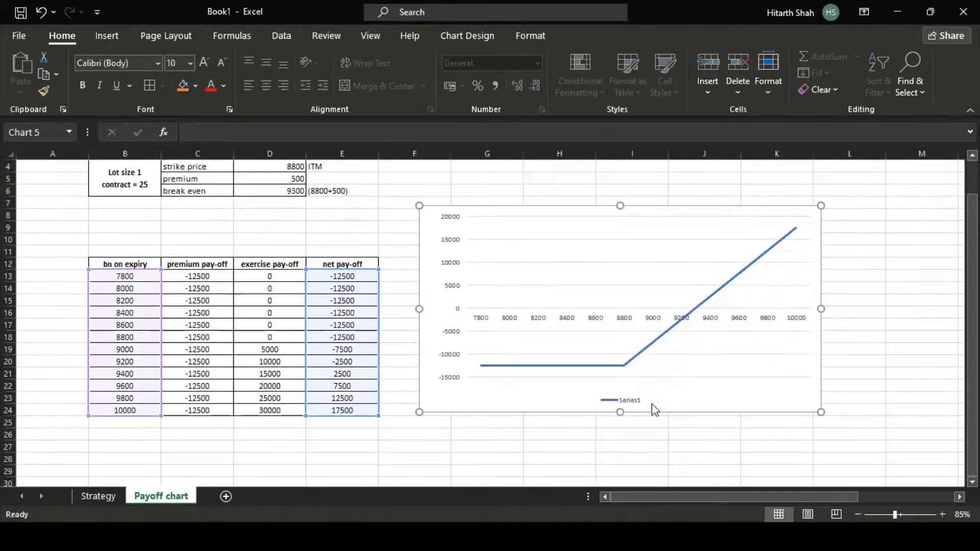
scroll(655, 410, up, 1)
scroll(673, 376, down, 1)
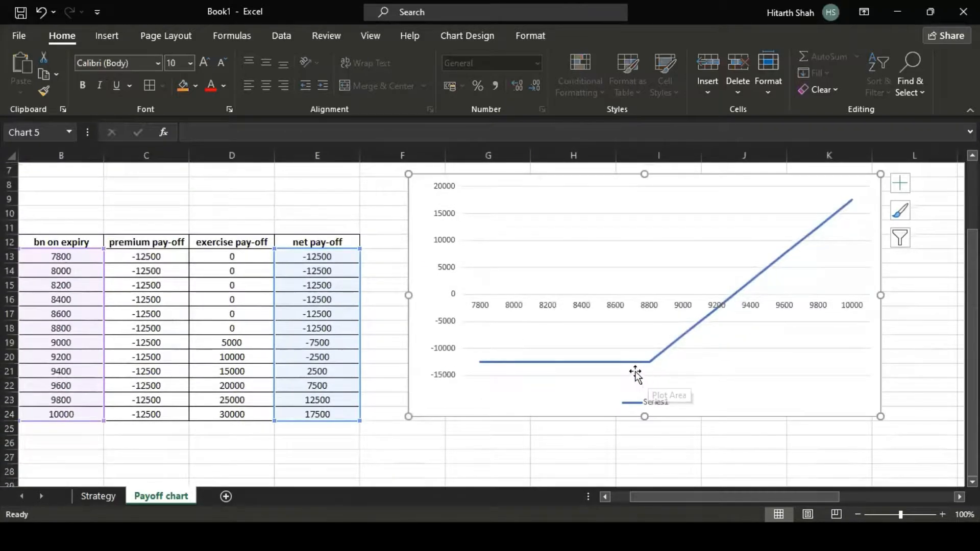
mouse_move(683, 357)
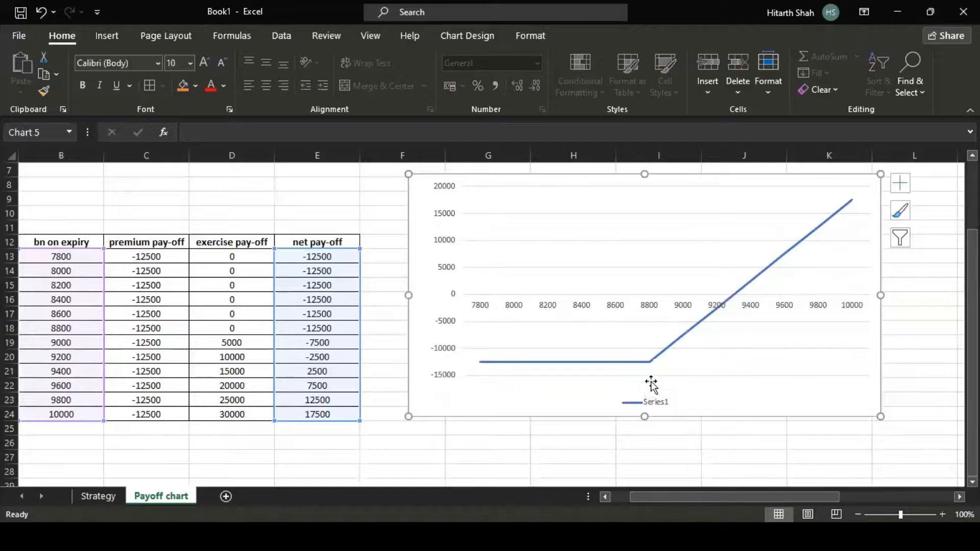
scroll(648, 345, down, 1)
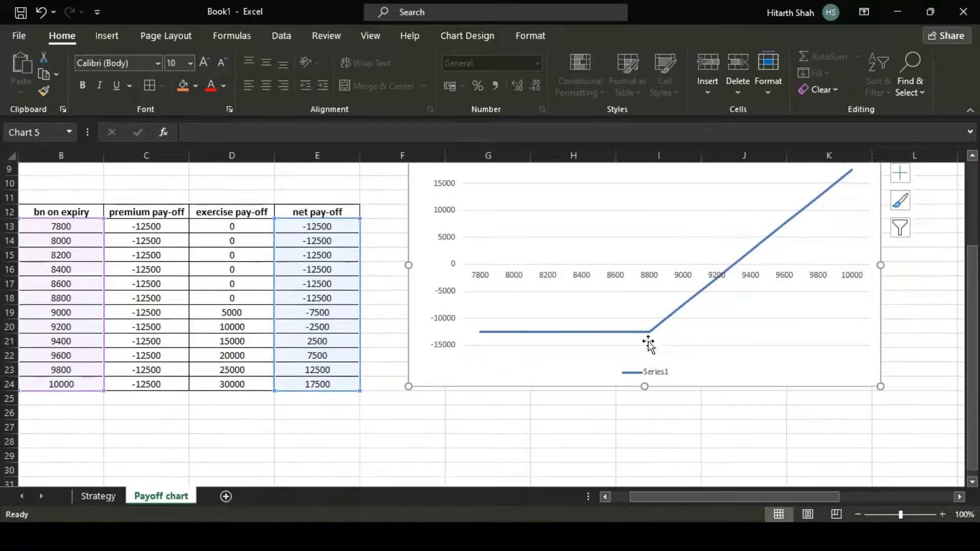
scroll(648, 344, up, 1)
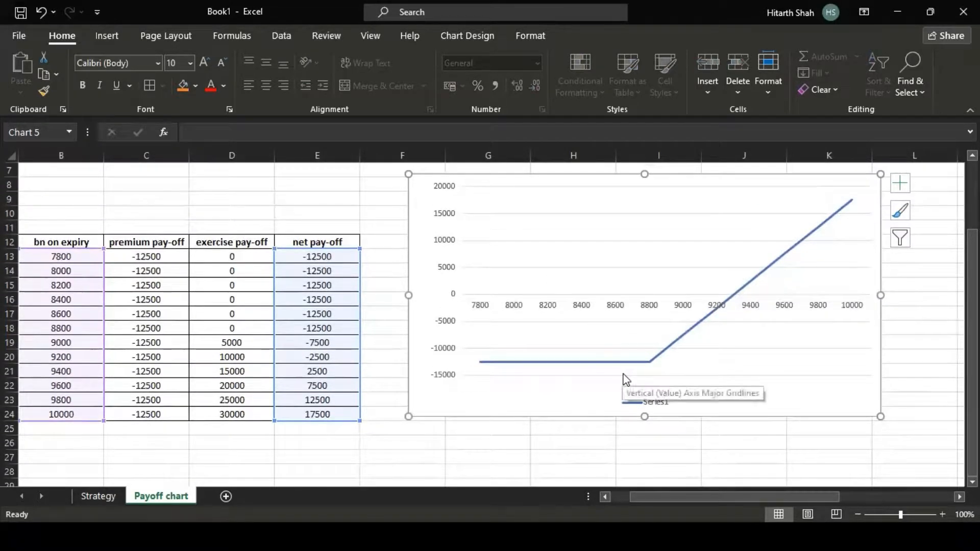